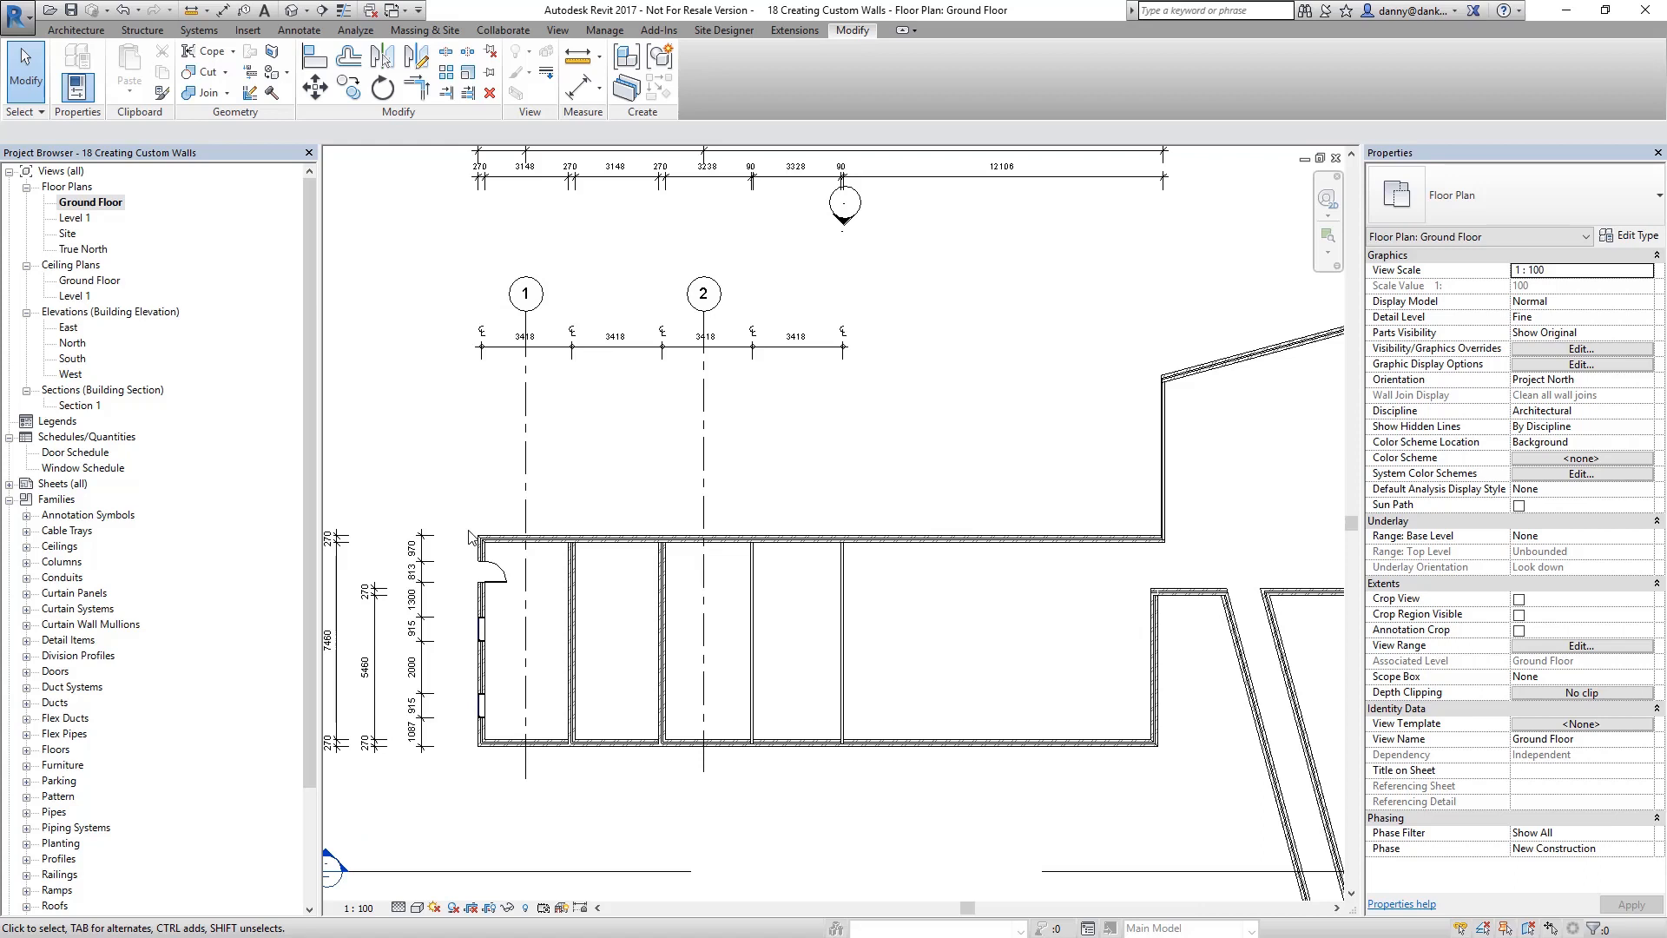
- Start the Wall tool and try a vertical Double brick - 270 wall from the building's upper-left corner on its Wall Centerline
key("w")
key("a")
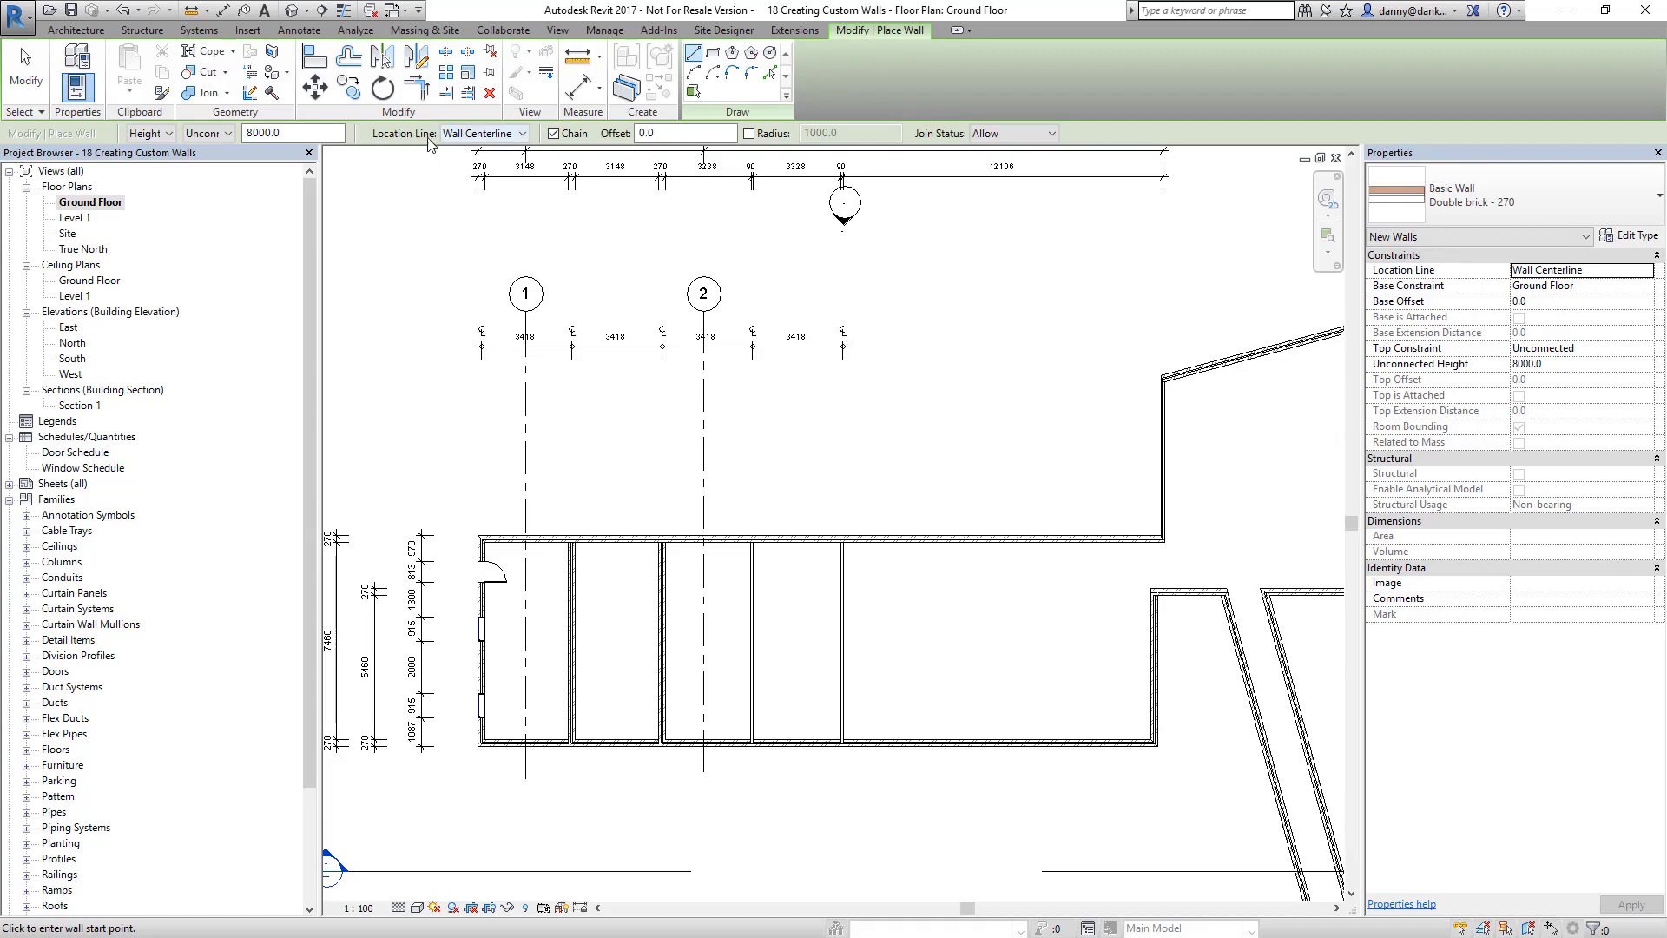
scroll(473, 554, "up", 5)
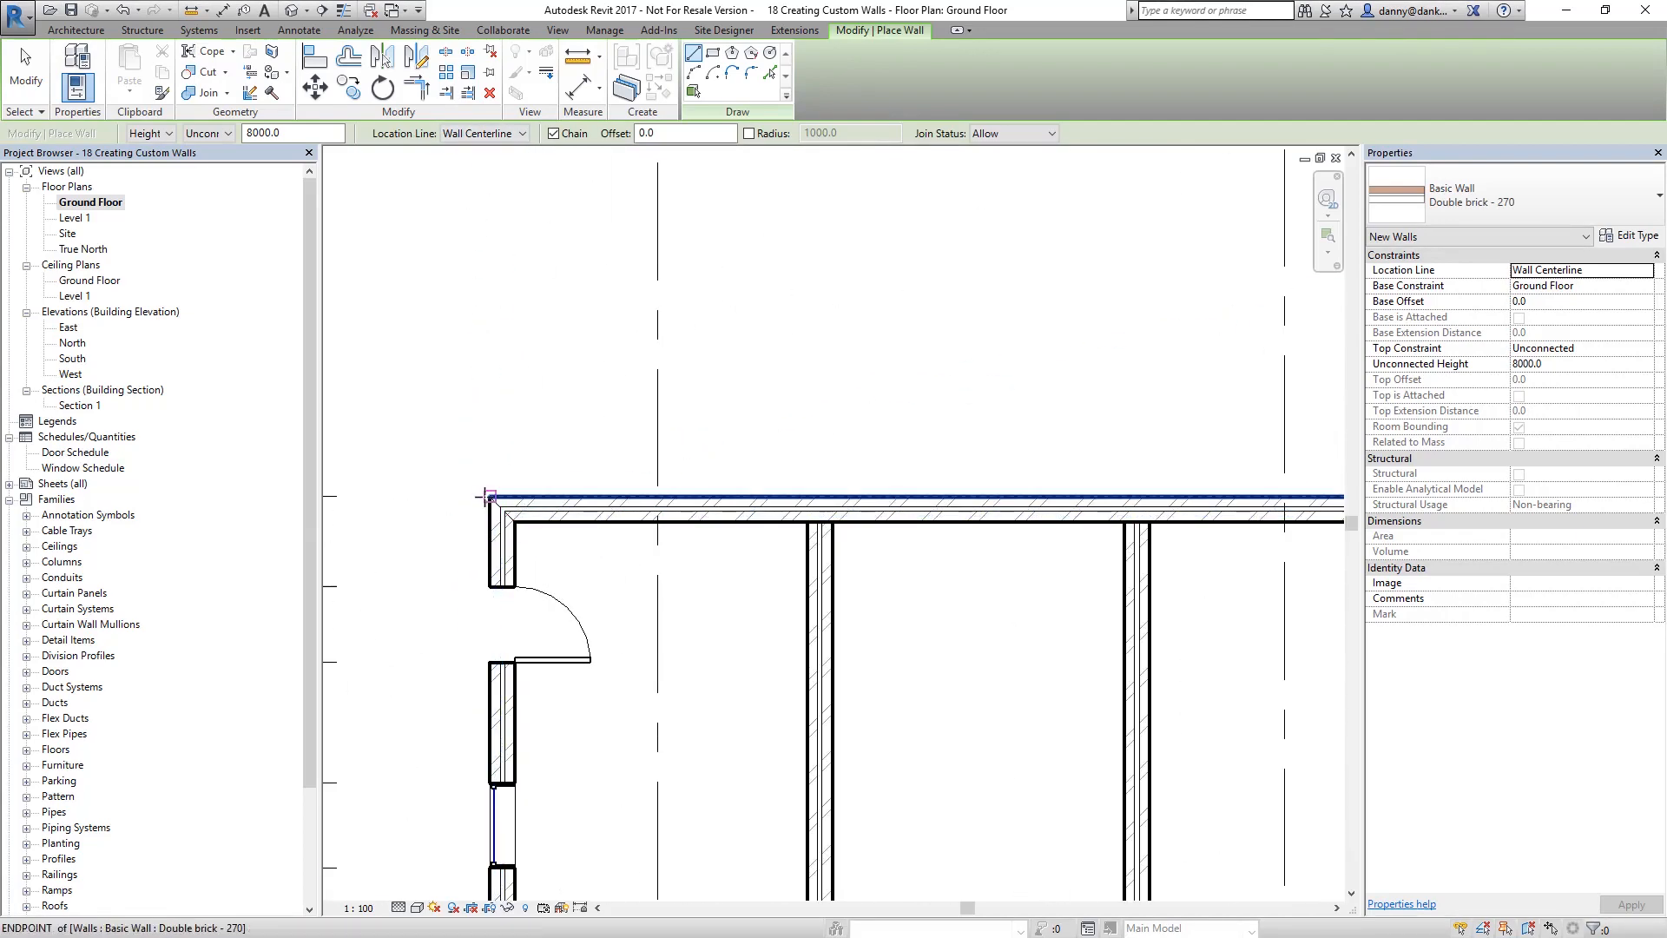
left_click(489, 496)
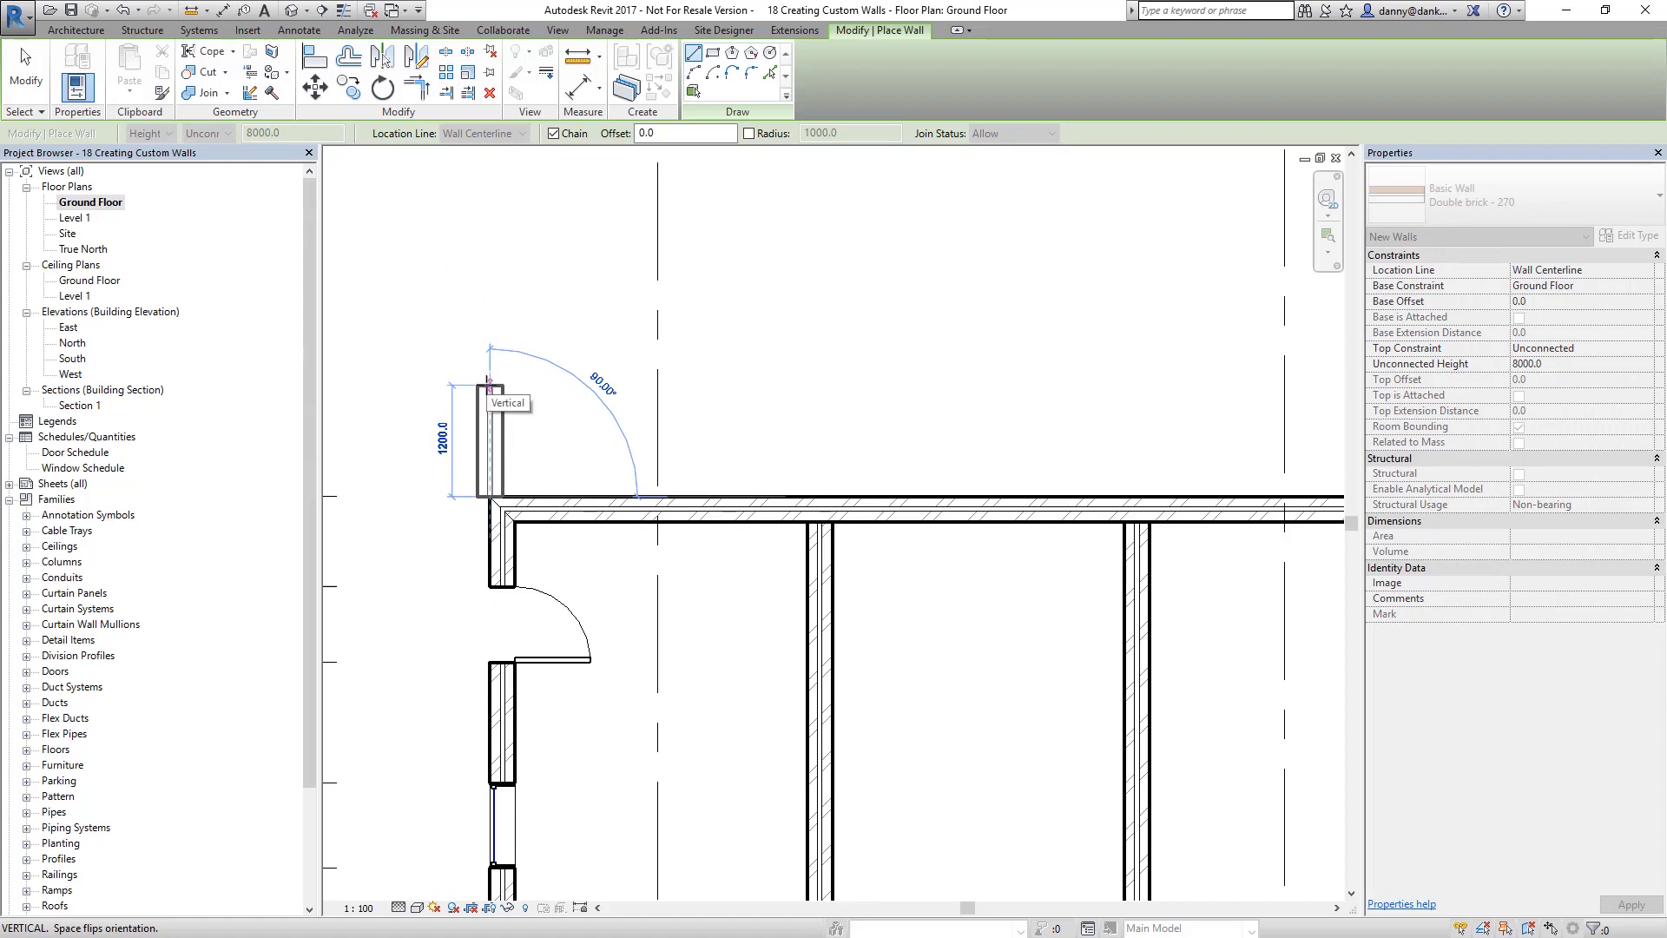
key("Escape")
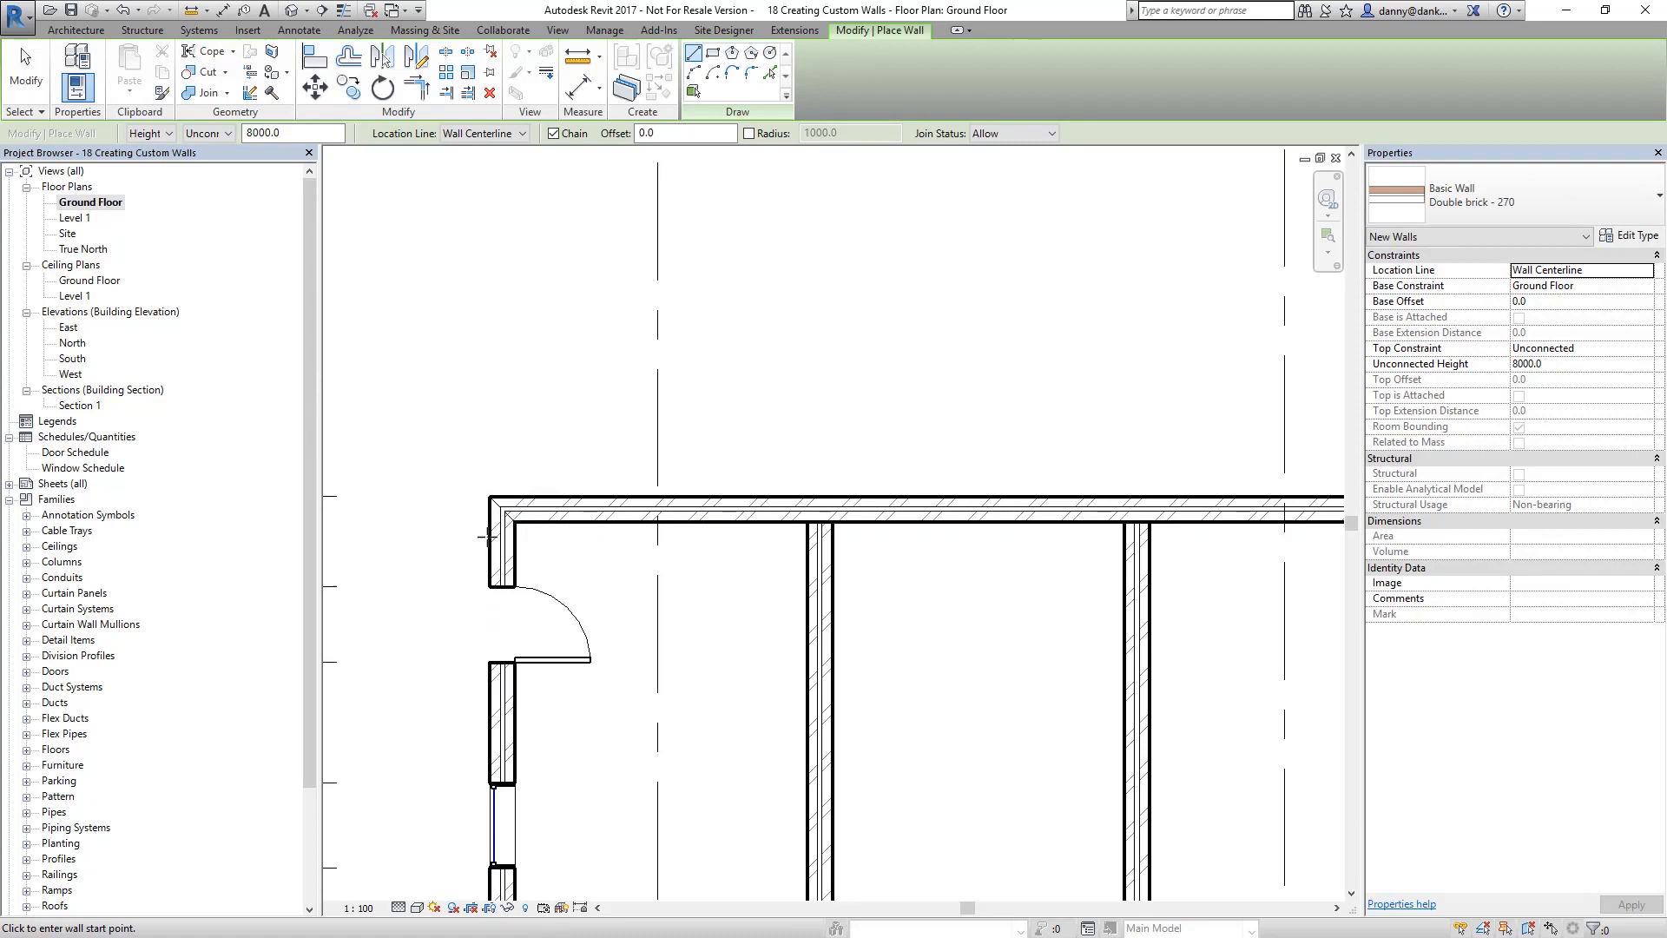
- Set the wall location line to Finish Face: Exterior and try a vertical wall from the building's upper-left corner
left_click(500, 134)
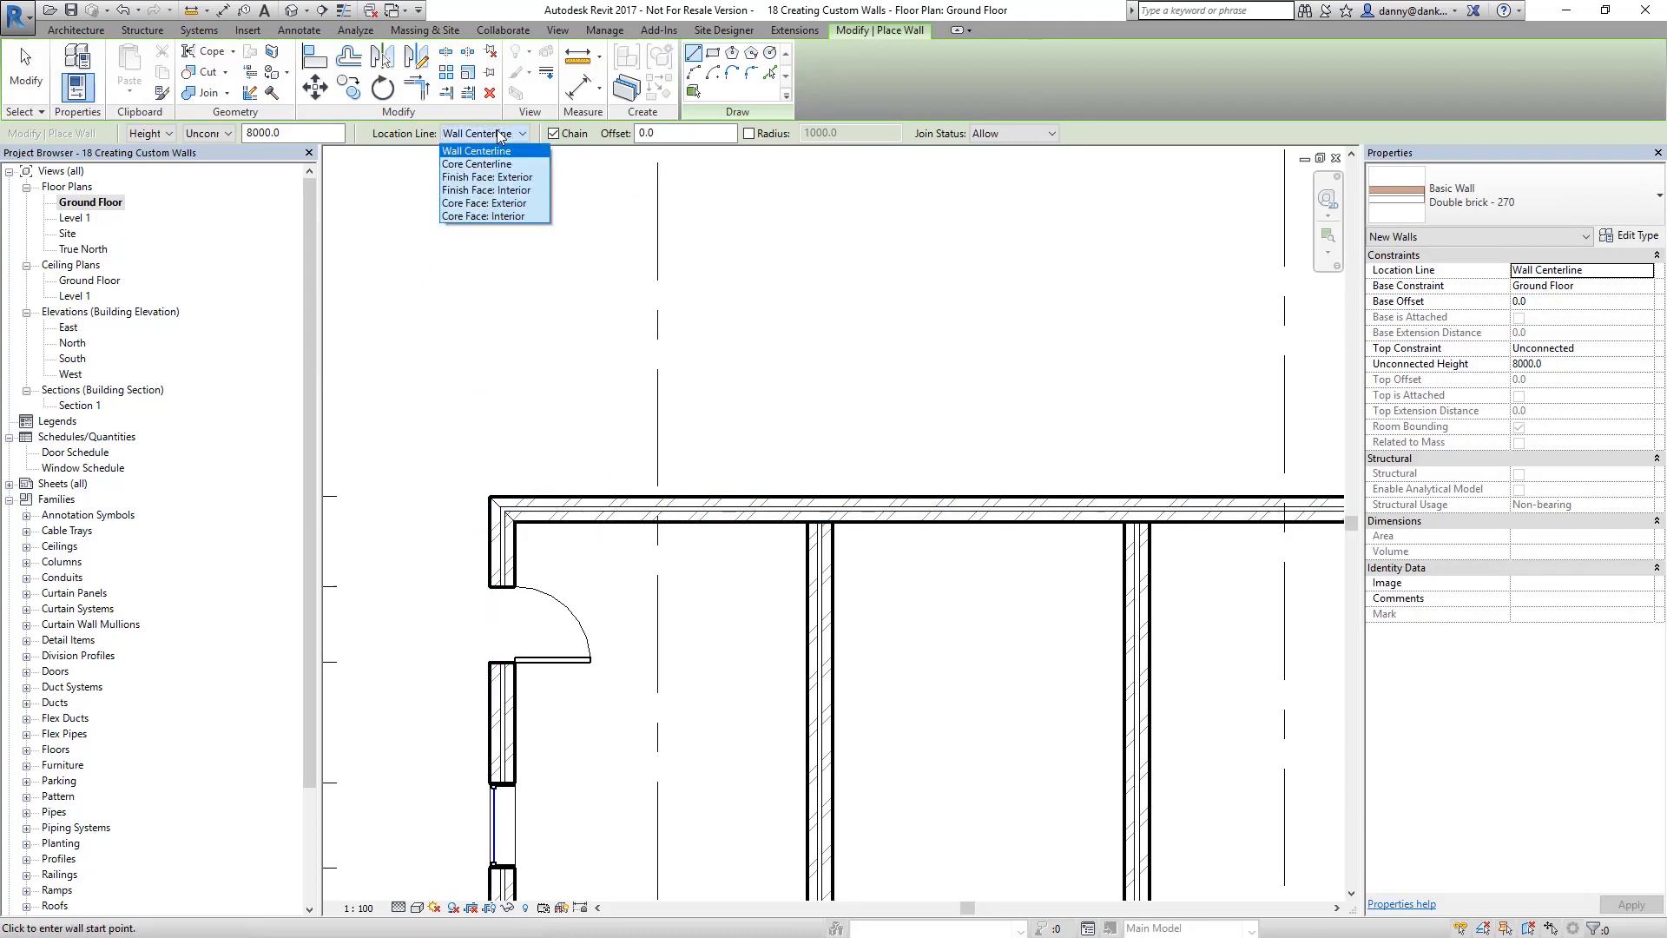
left_click(500, 179)
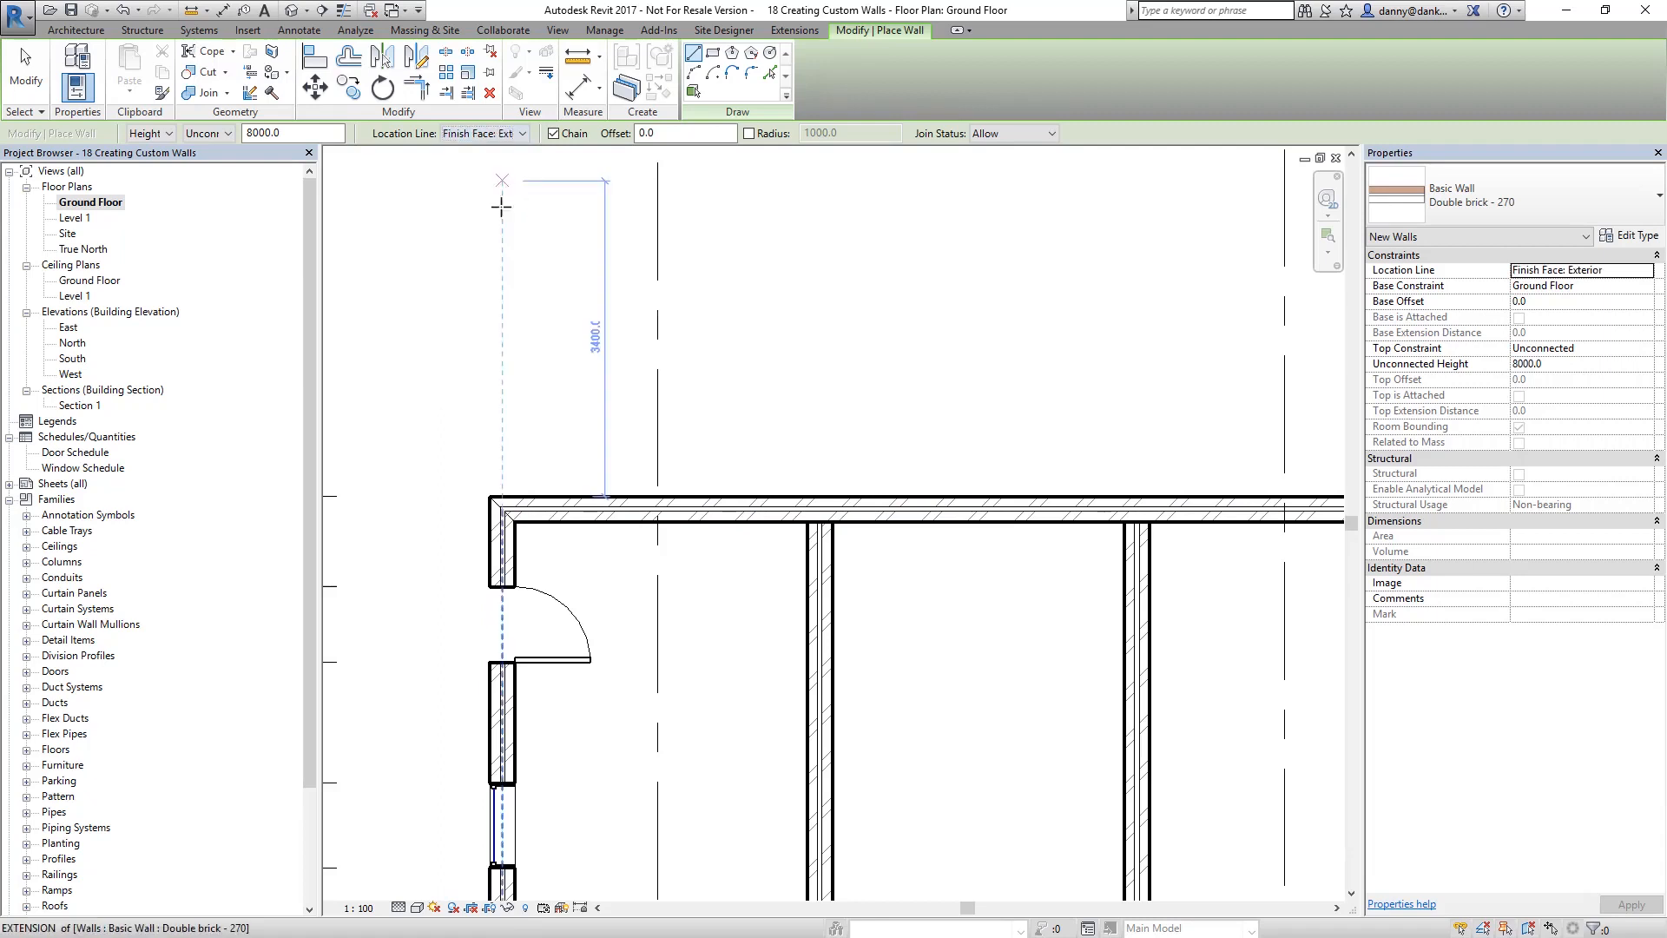
left_click(490, 497)
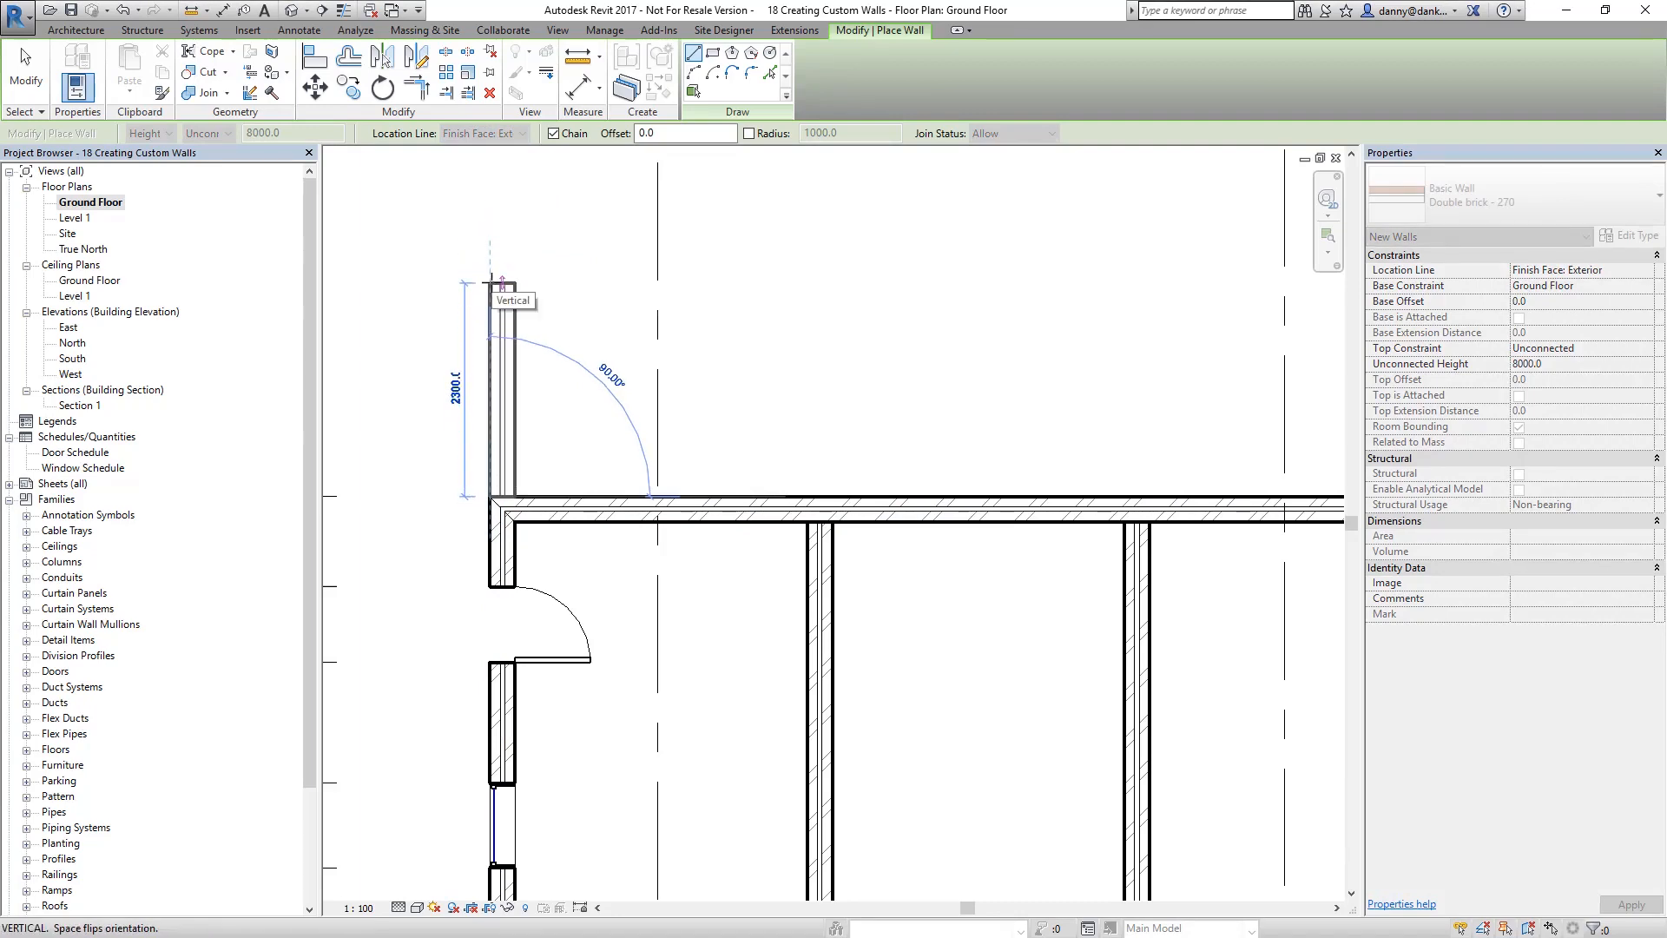
key("Escape")
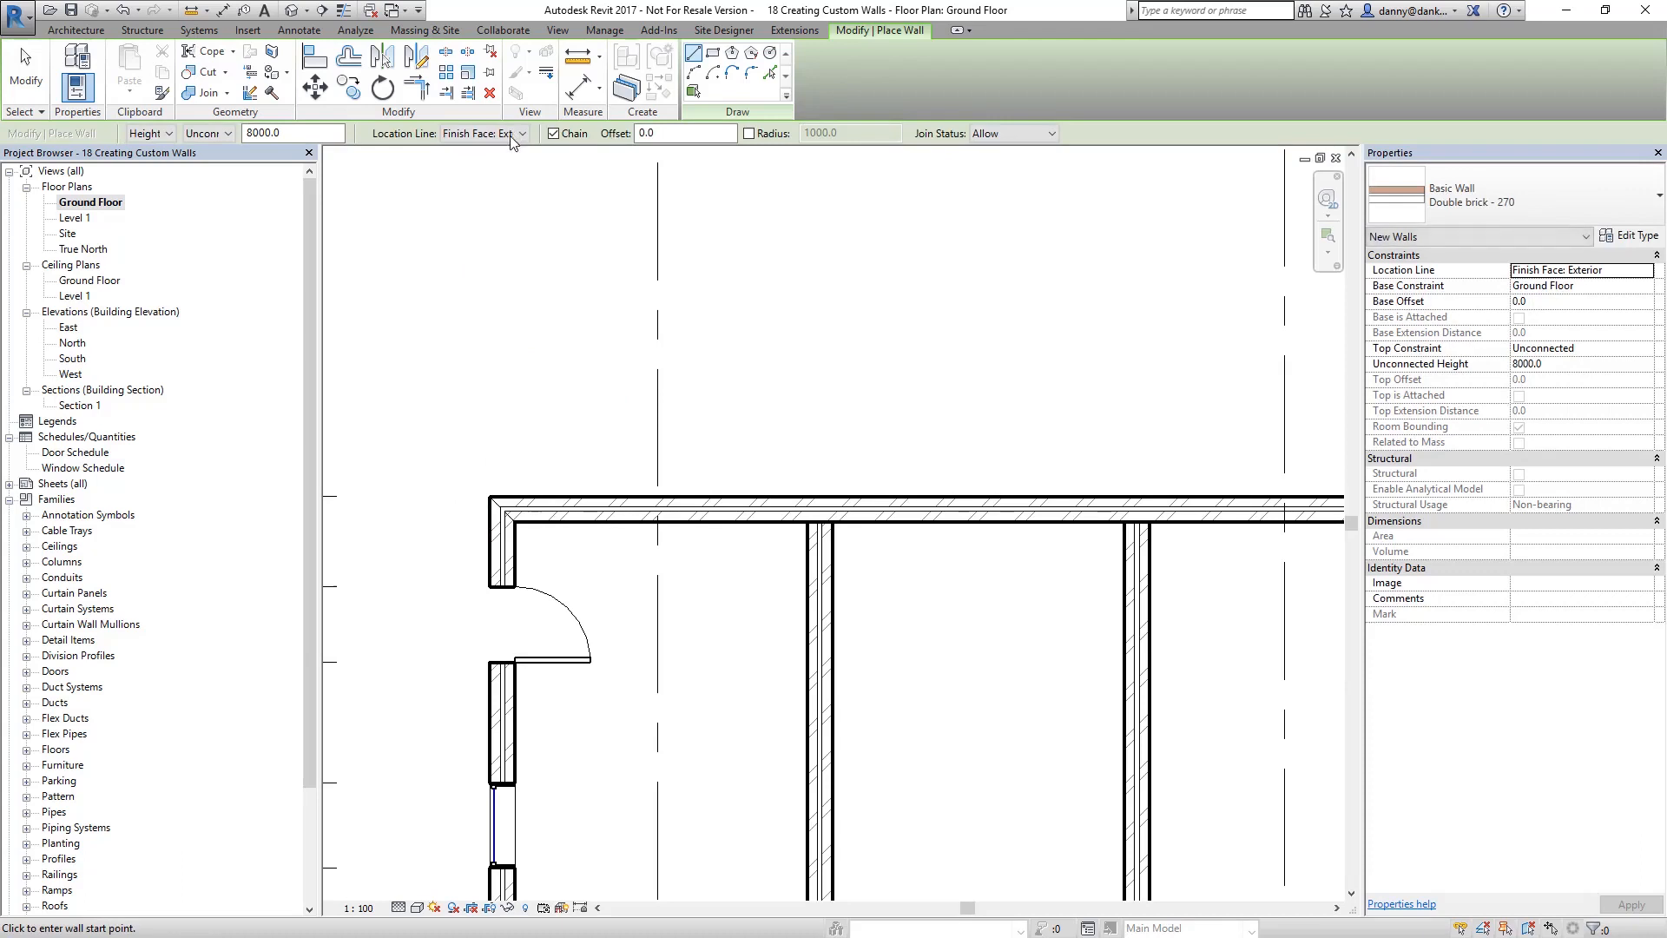
- Set the wall location line to Finish Face: Interior and try a vertical wall from the same corner
left_click(482, 133)
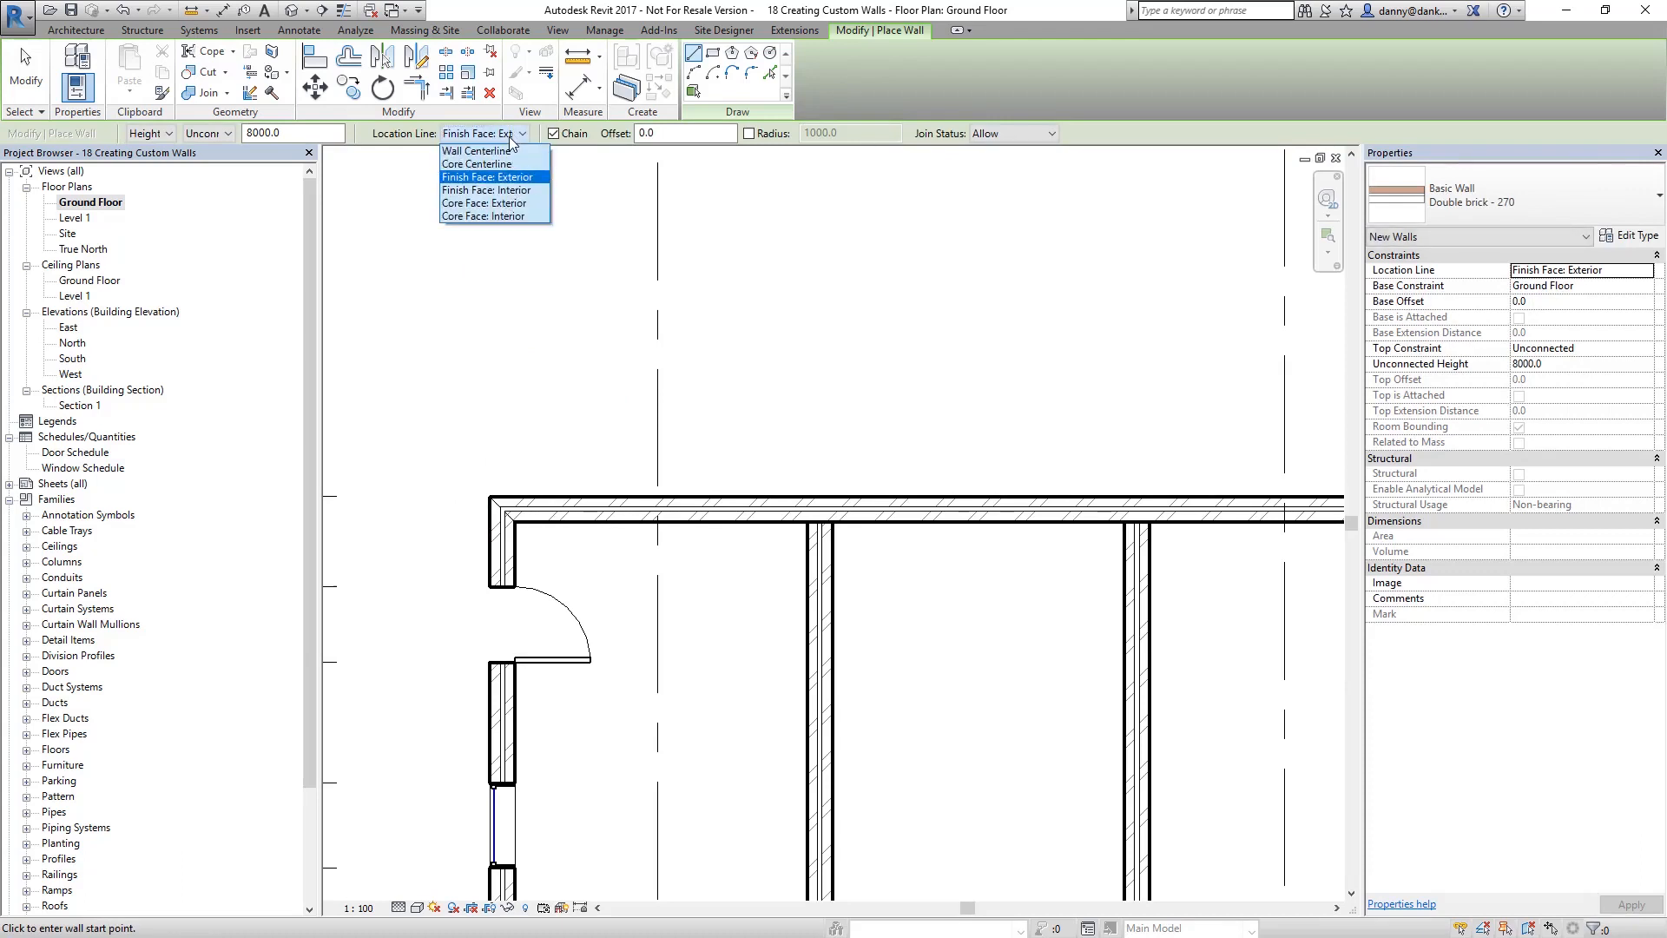
left_click(513, 191)
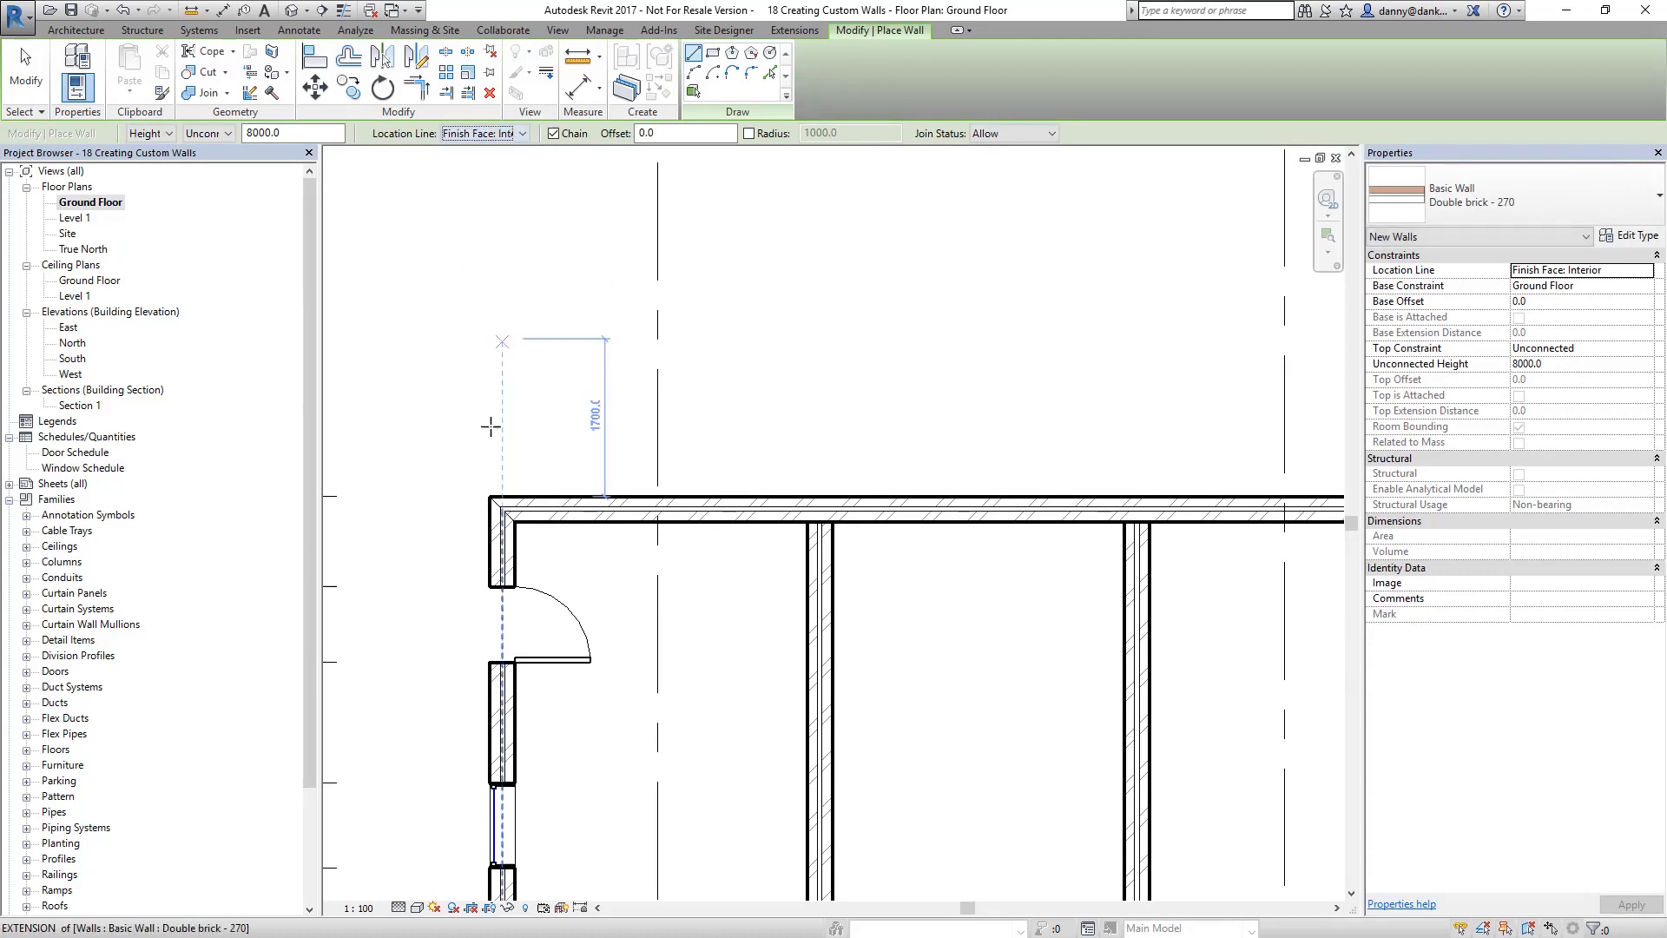
left_click(491, 495)
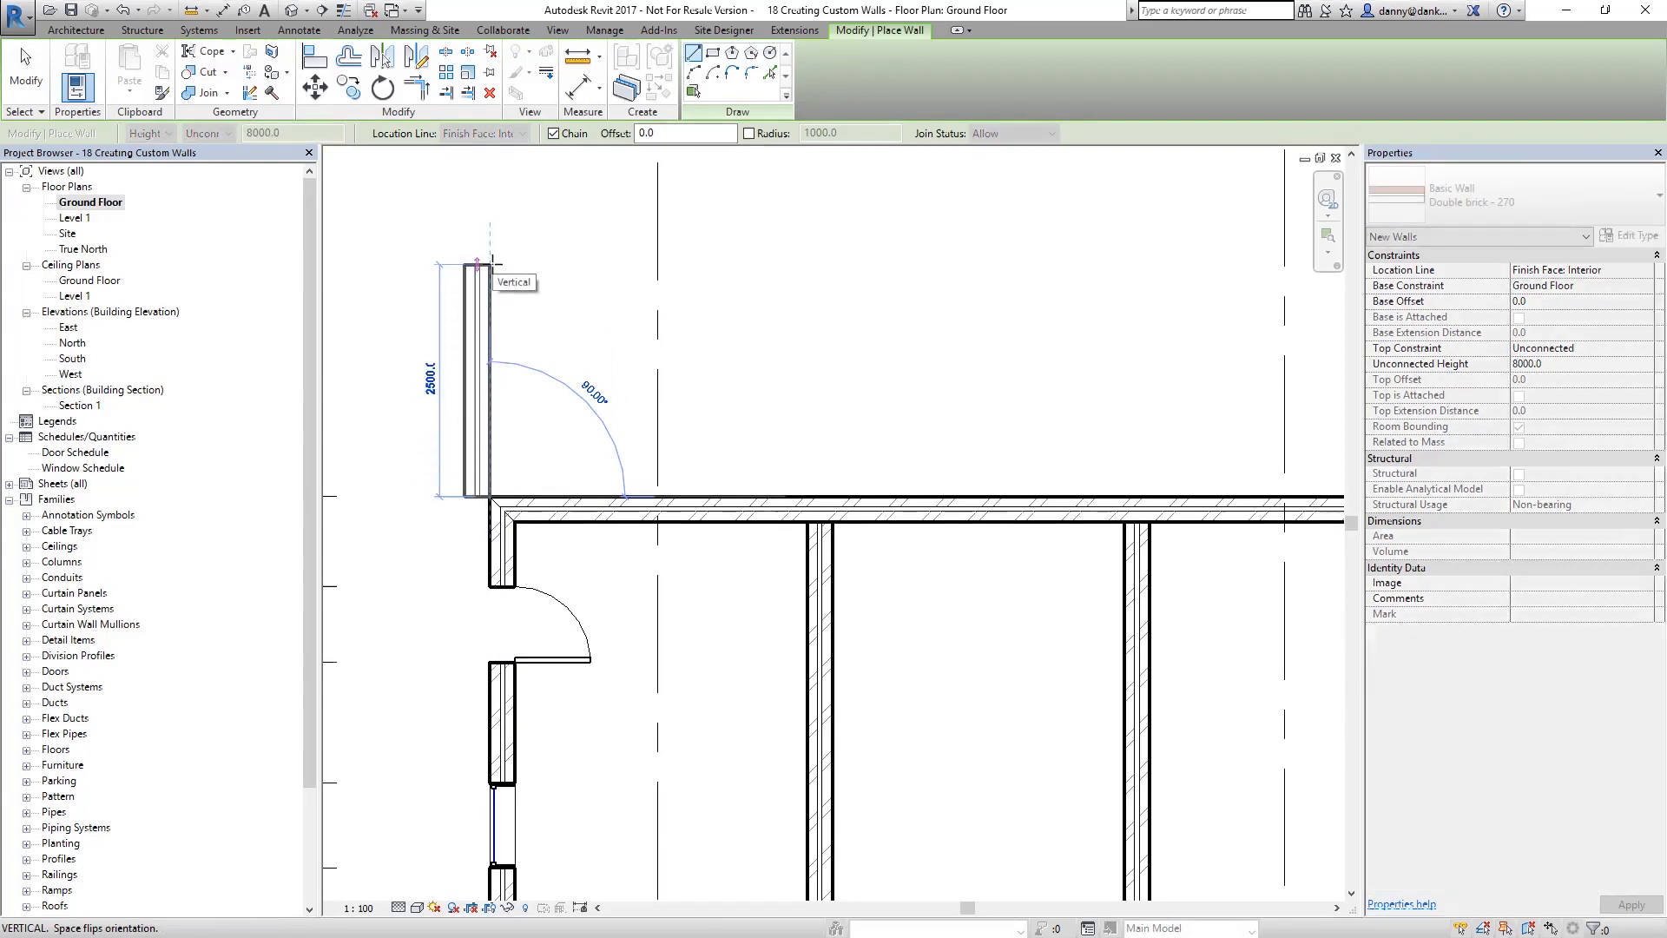
key("Escape")
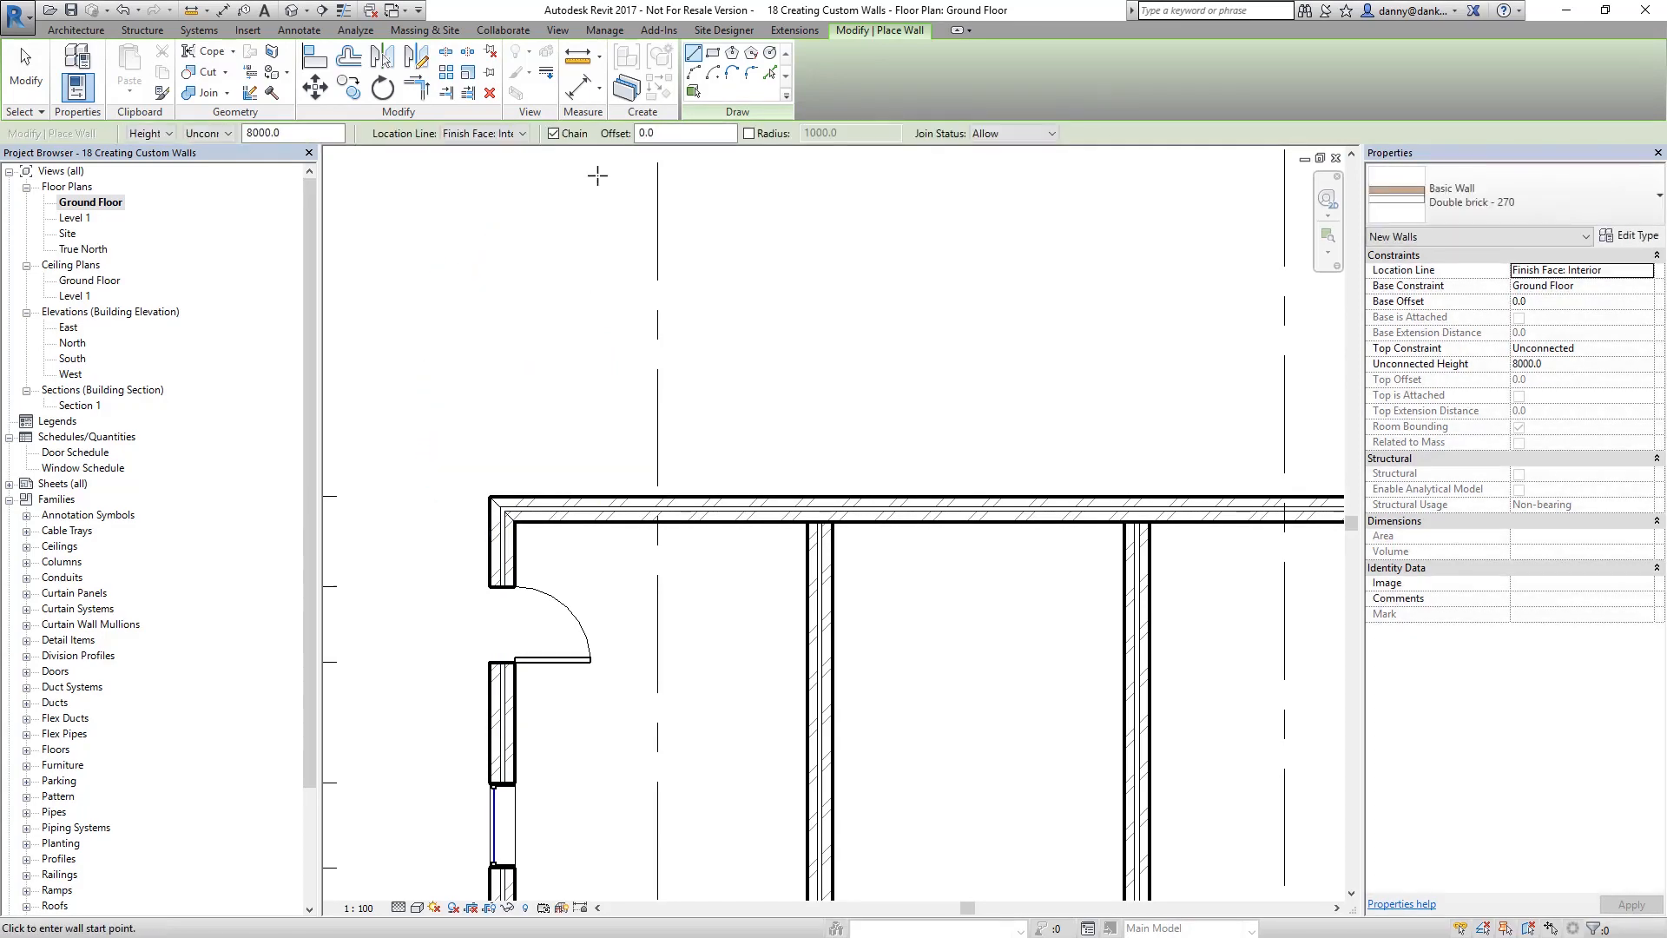
- Draw a vertical wall about 3500 mm long up from the building's upper-left corner, with the location line at Finish Face: Exterior
left_click(490, 132)
left_click(504, 177)
left_click(491, 496)
scroll(491, 493, "down", 2)
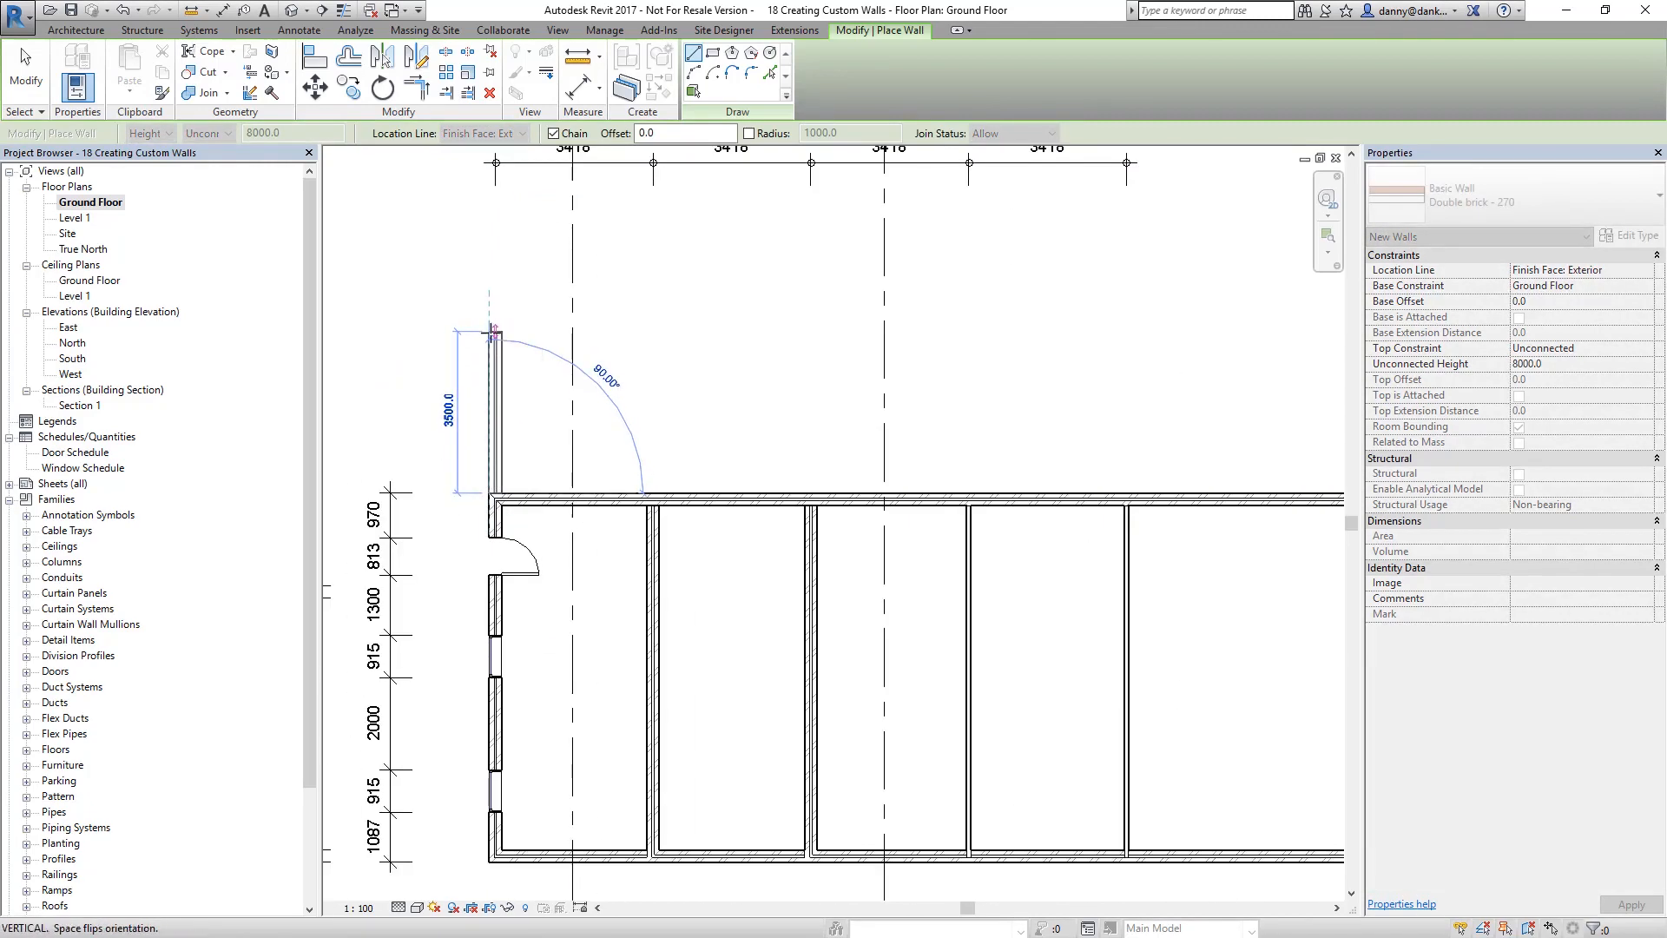
left_click(491, 330)
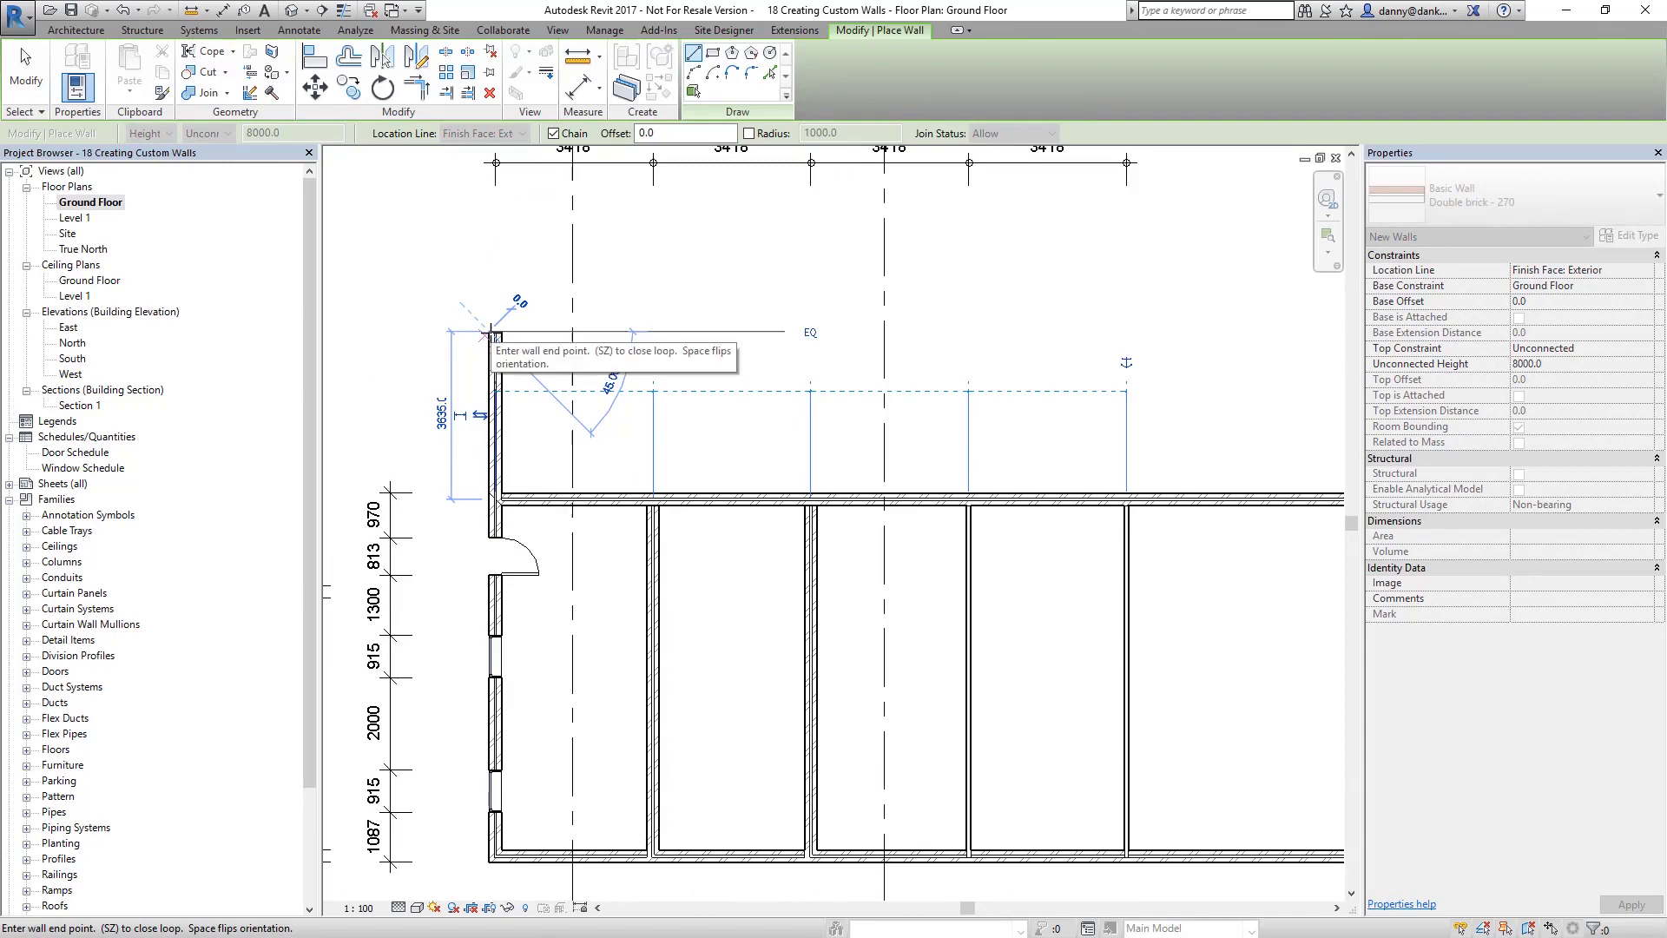
key("Escape")
key("Escape")
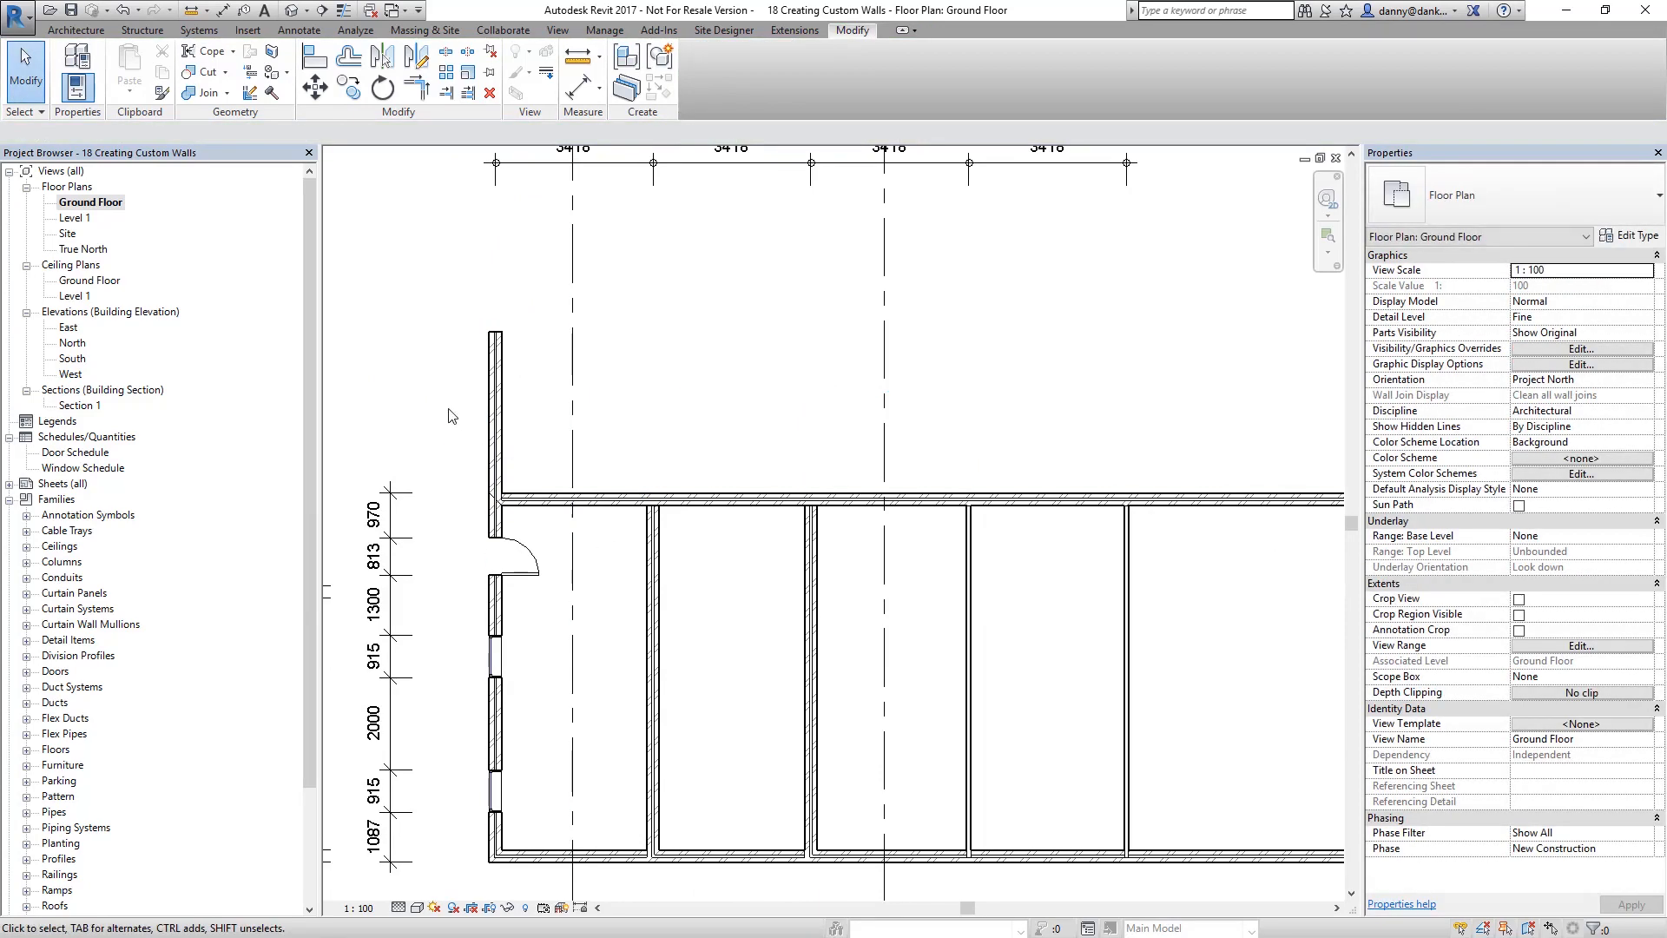
- Examine the existing corner walls and select the newly drawn vertical wall to check its flip control
scroll(486, 517, "down", 3)
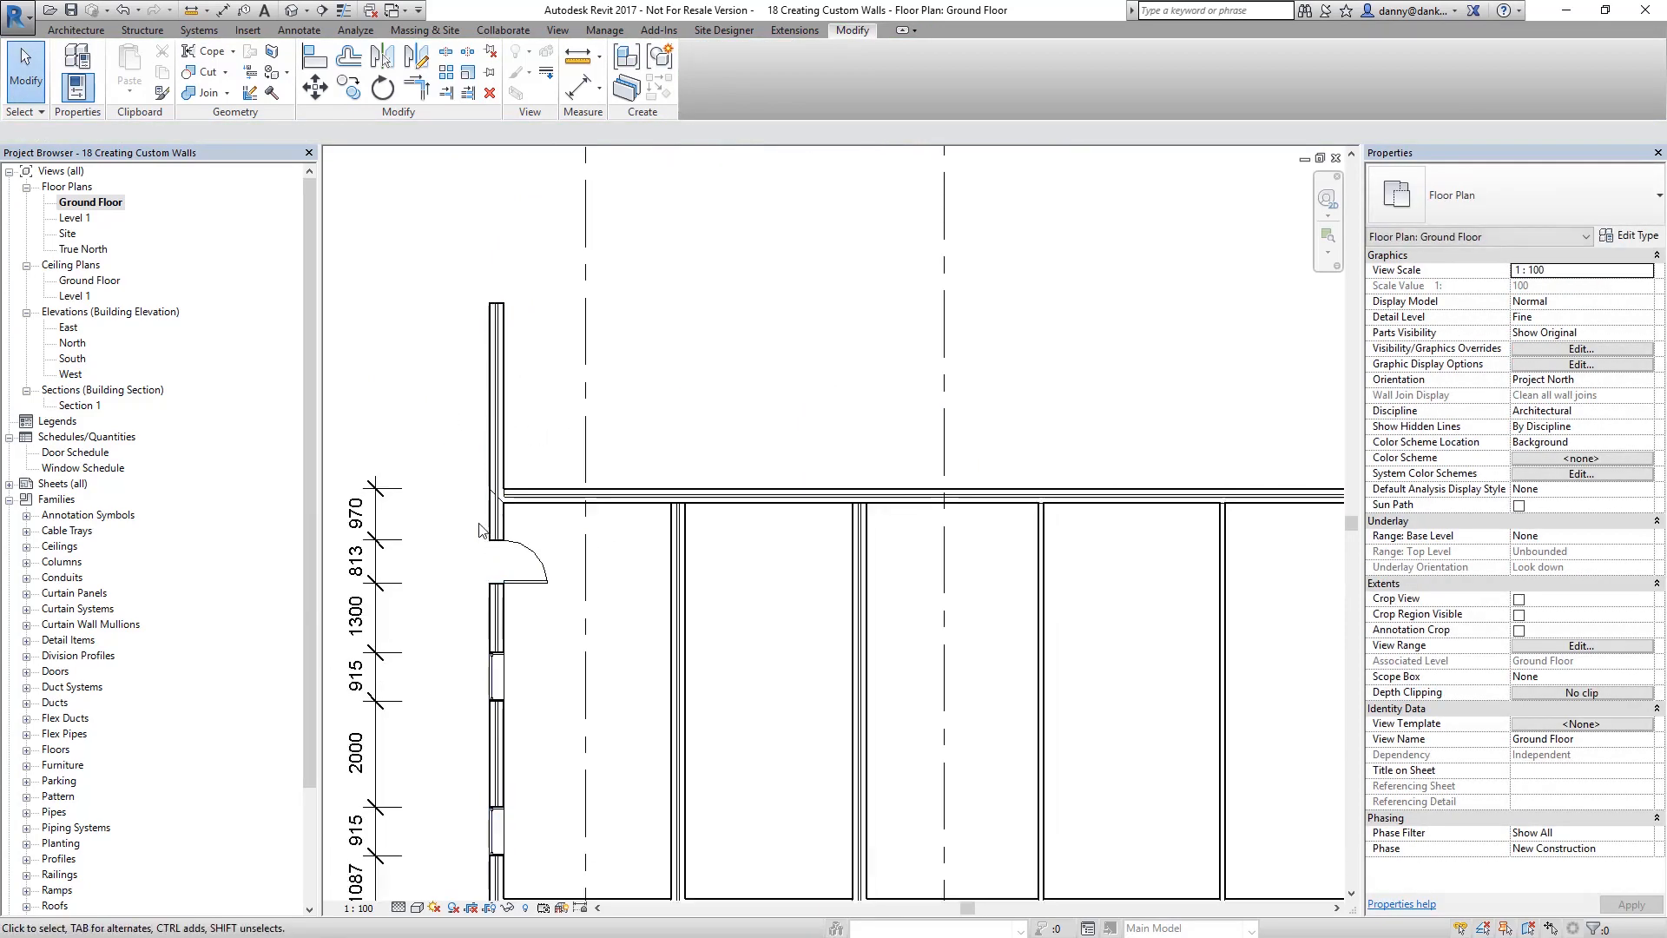
scroll(1167, 460, "up", 6)
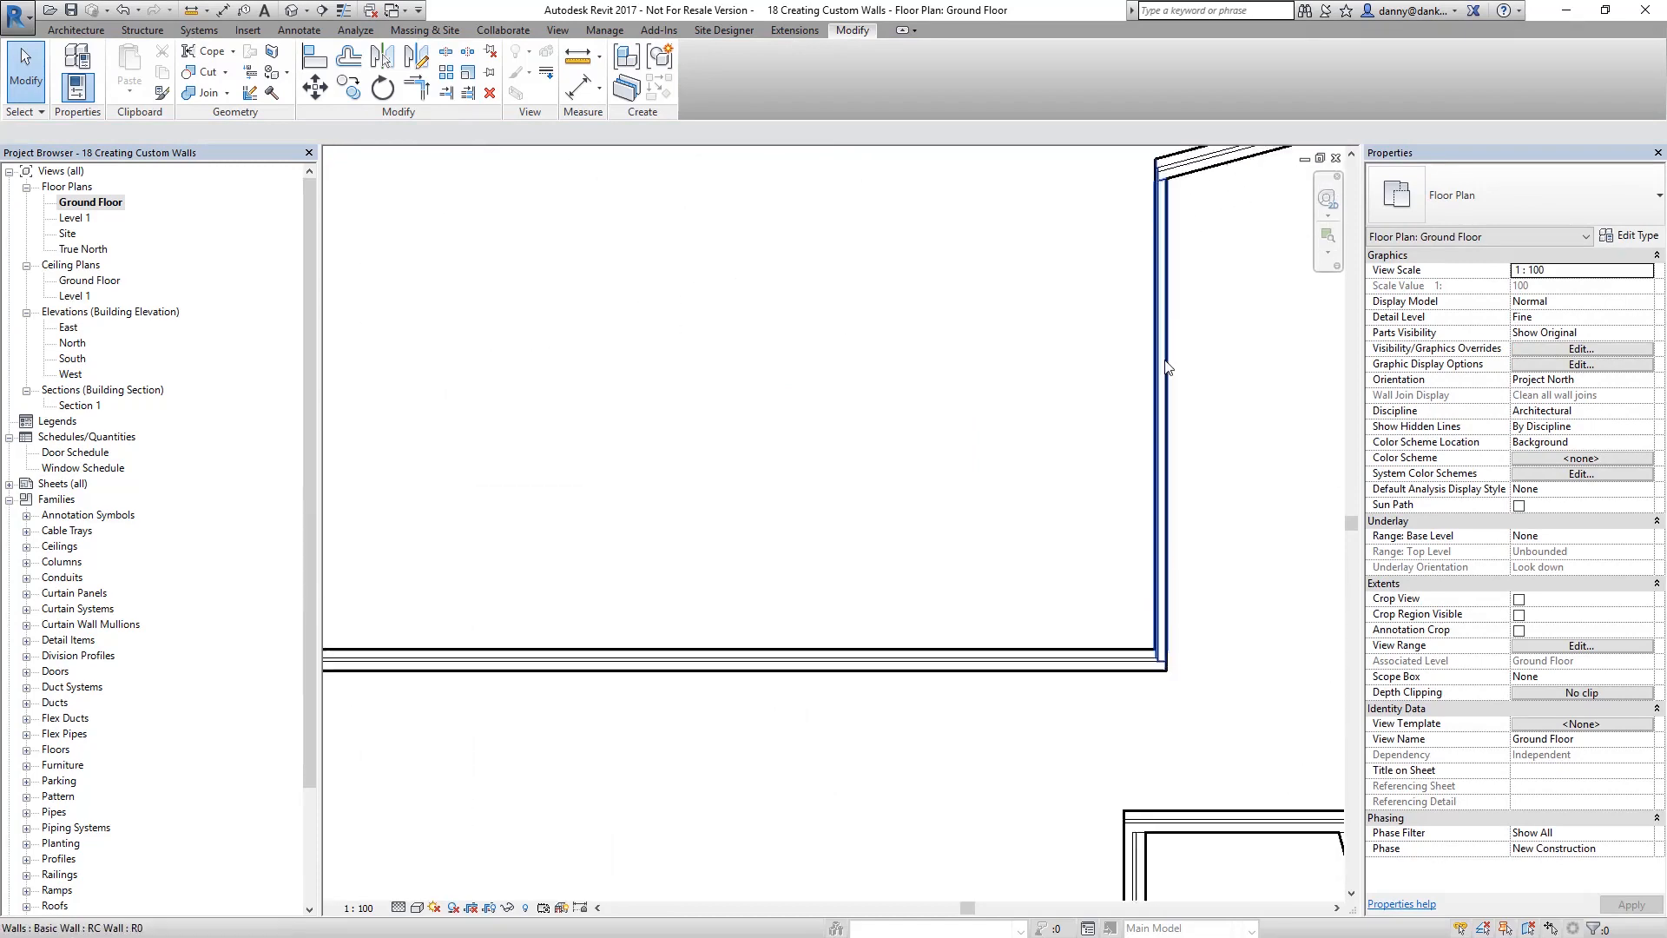
scroll(1159, 544, "down", 3)
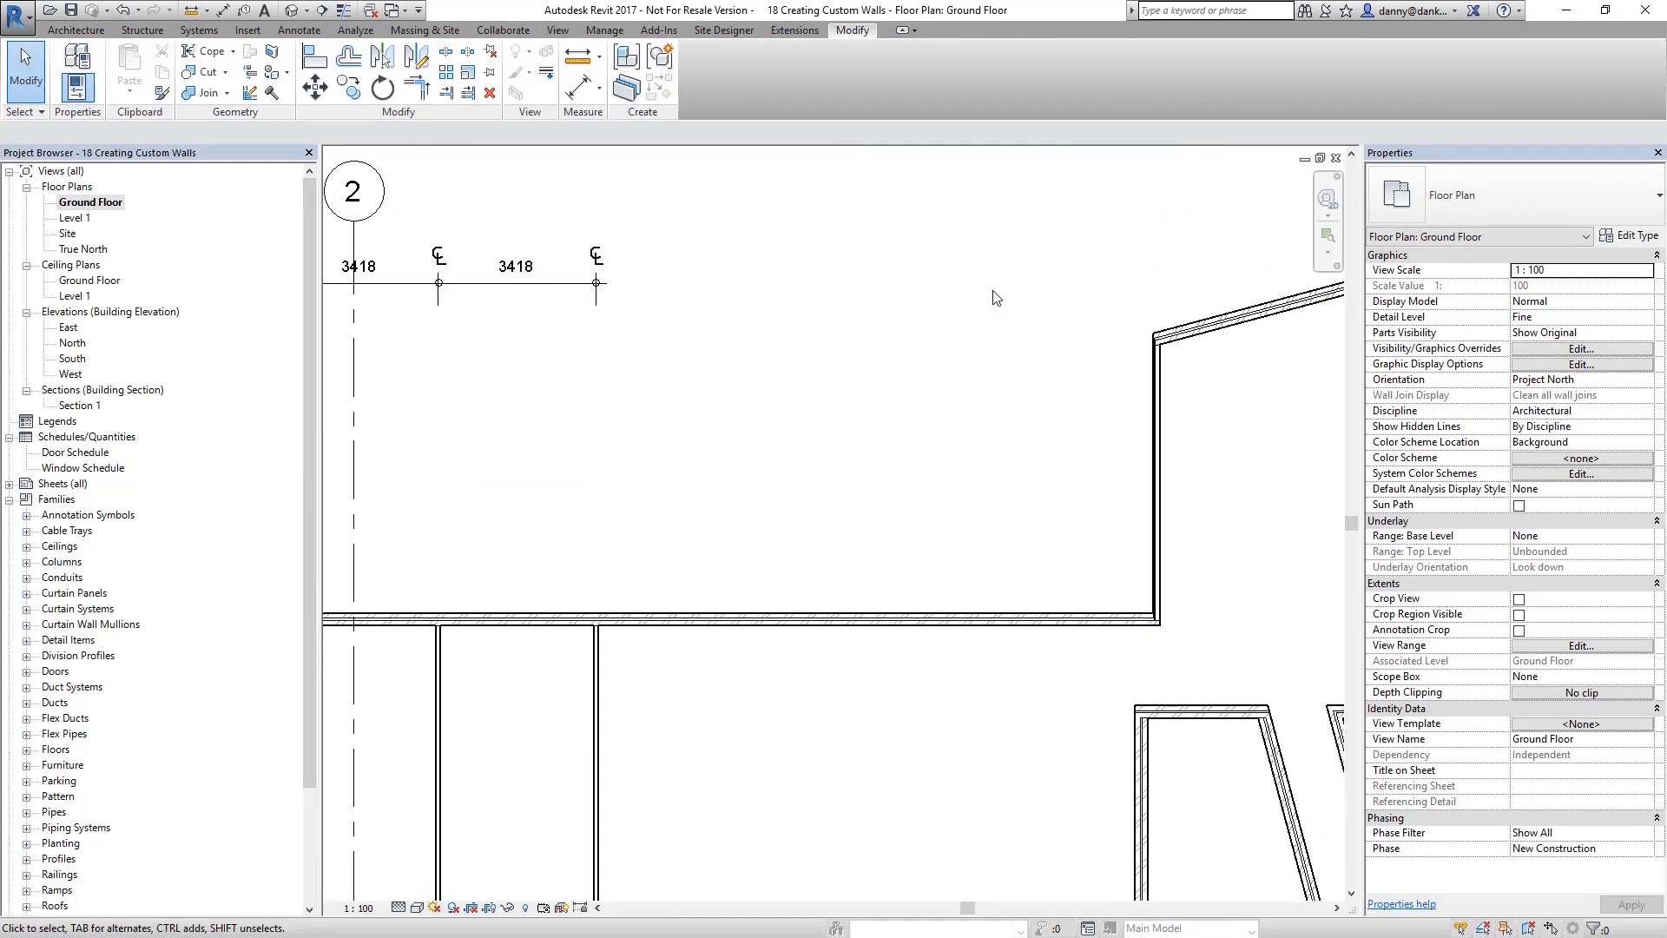
scroll(1068, 698, "down", 3)
scroll(569, 629, "up", 3)
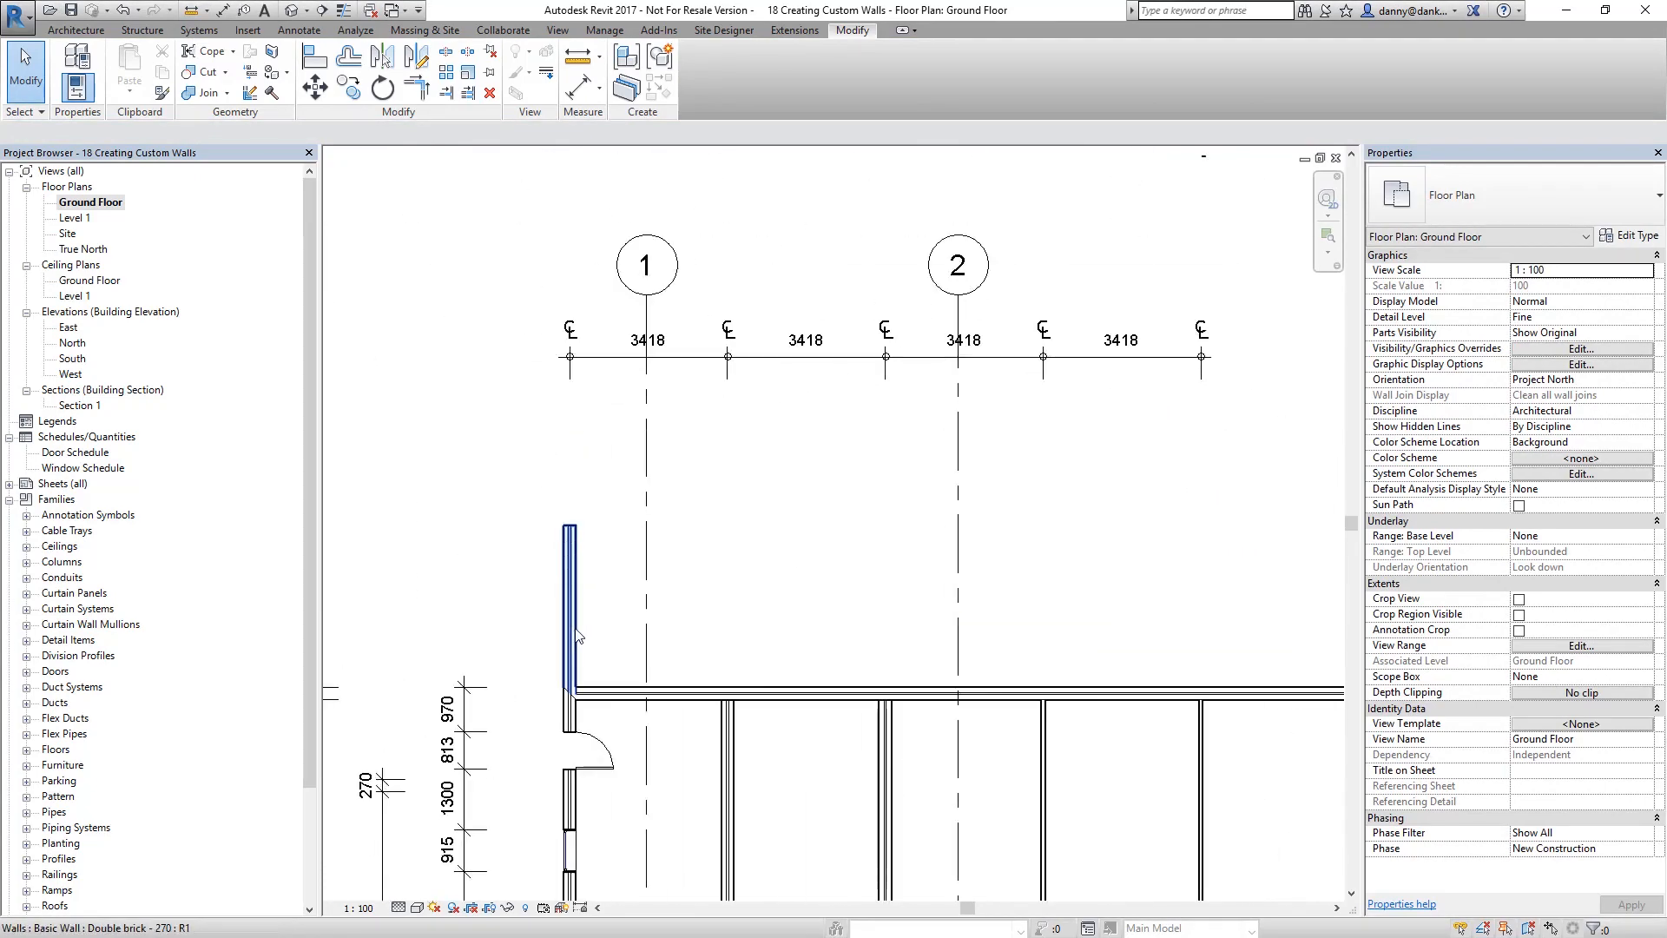
left_click(576, 636)
scroll(577, 636, "up", 3)
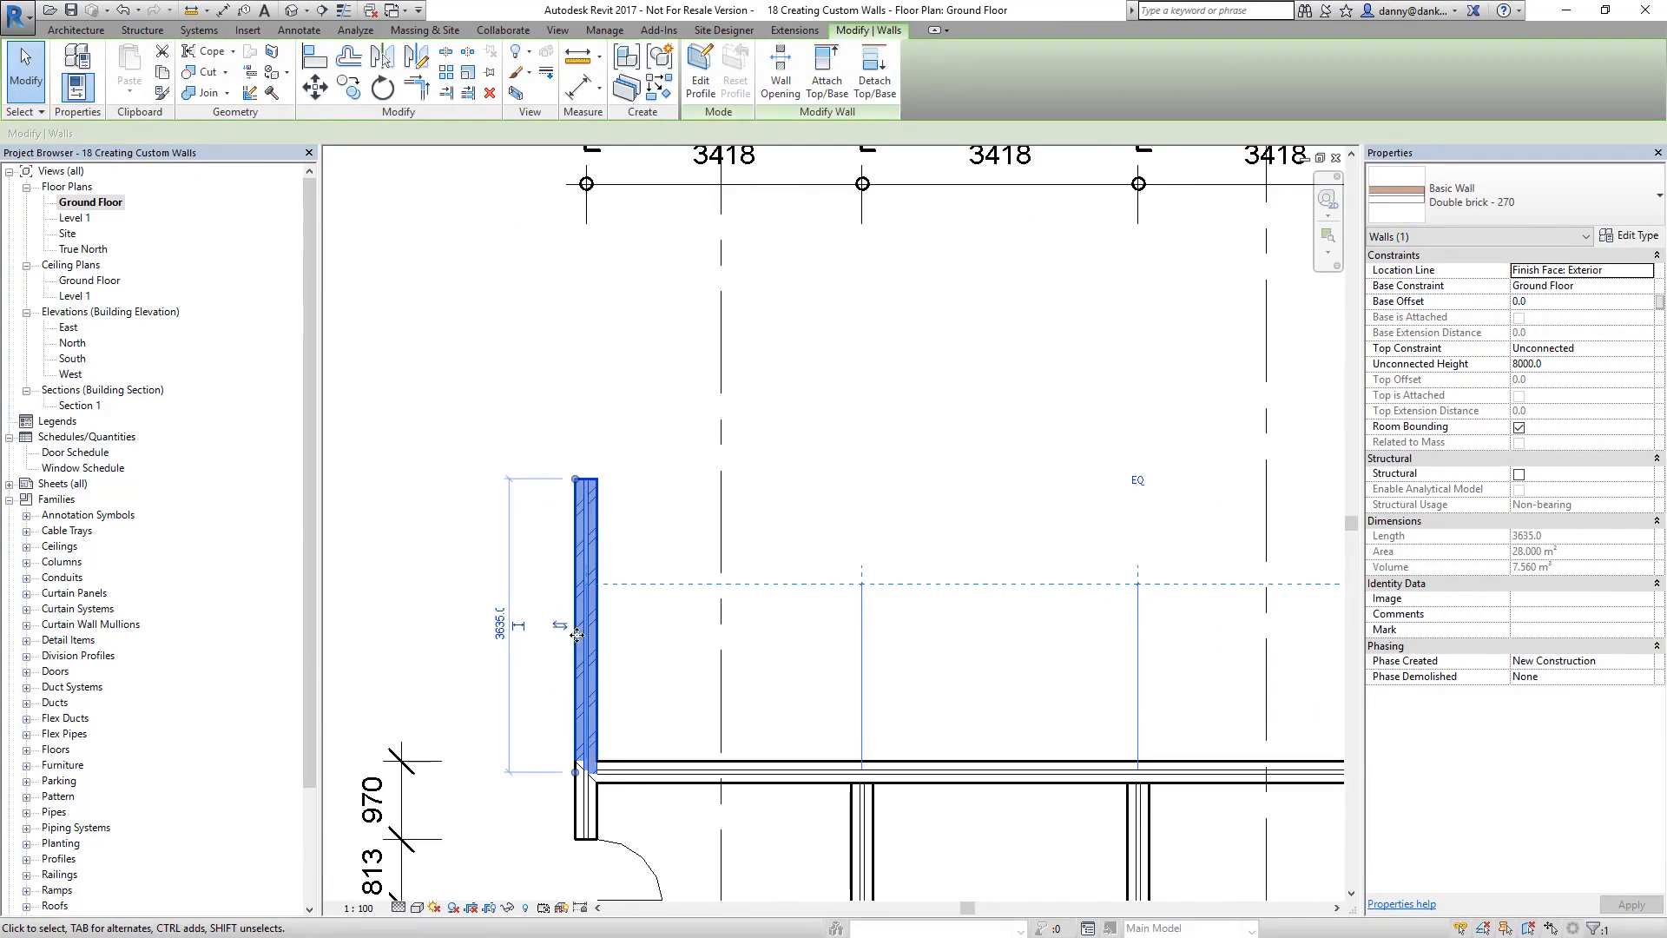
left_click(556, 682)
left_click(578, 645)
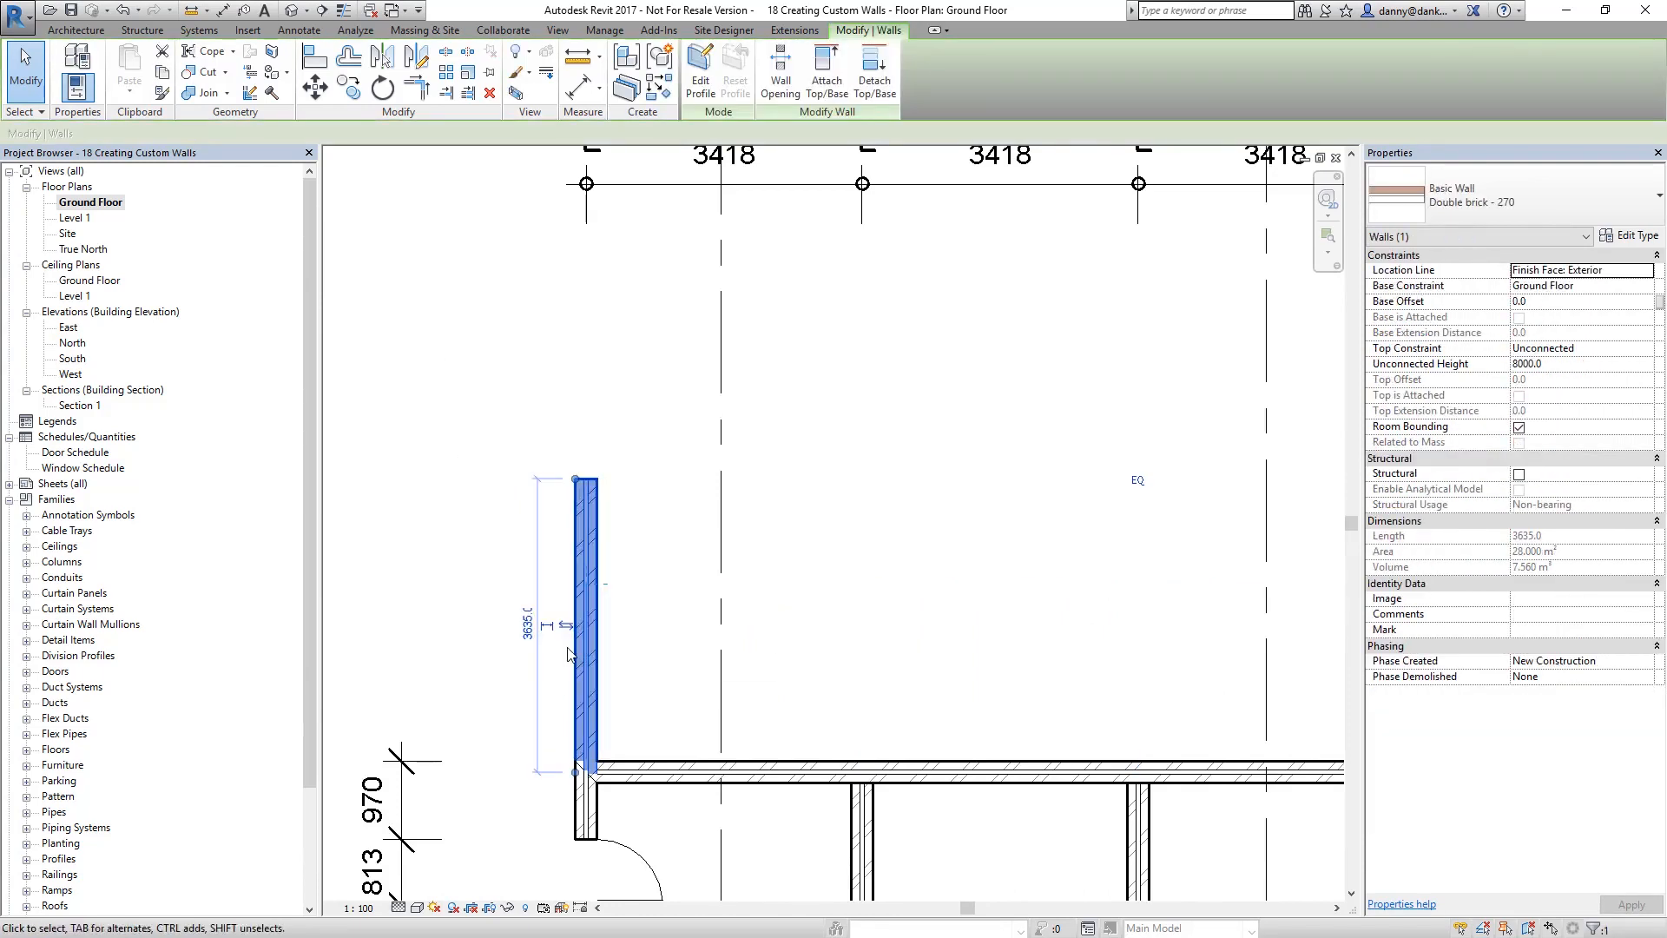
- Draw two chained walls from the upper end of the new wall, about 4500 mm to the right and about 1735 mm upward
key("w")
key("a")
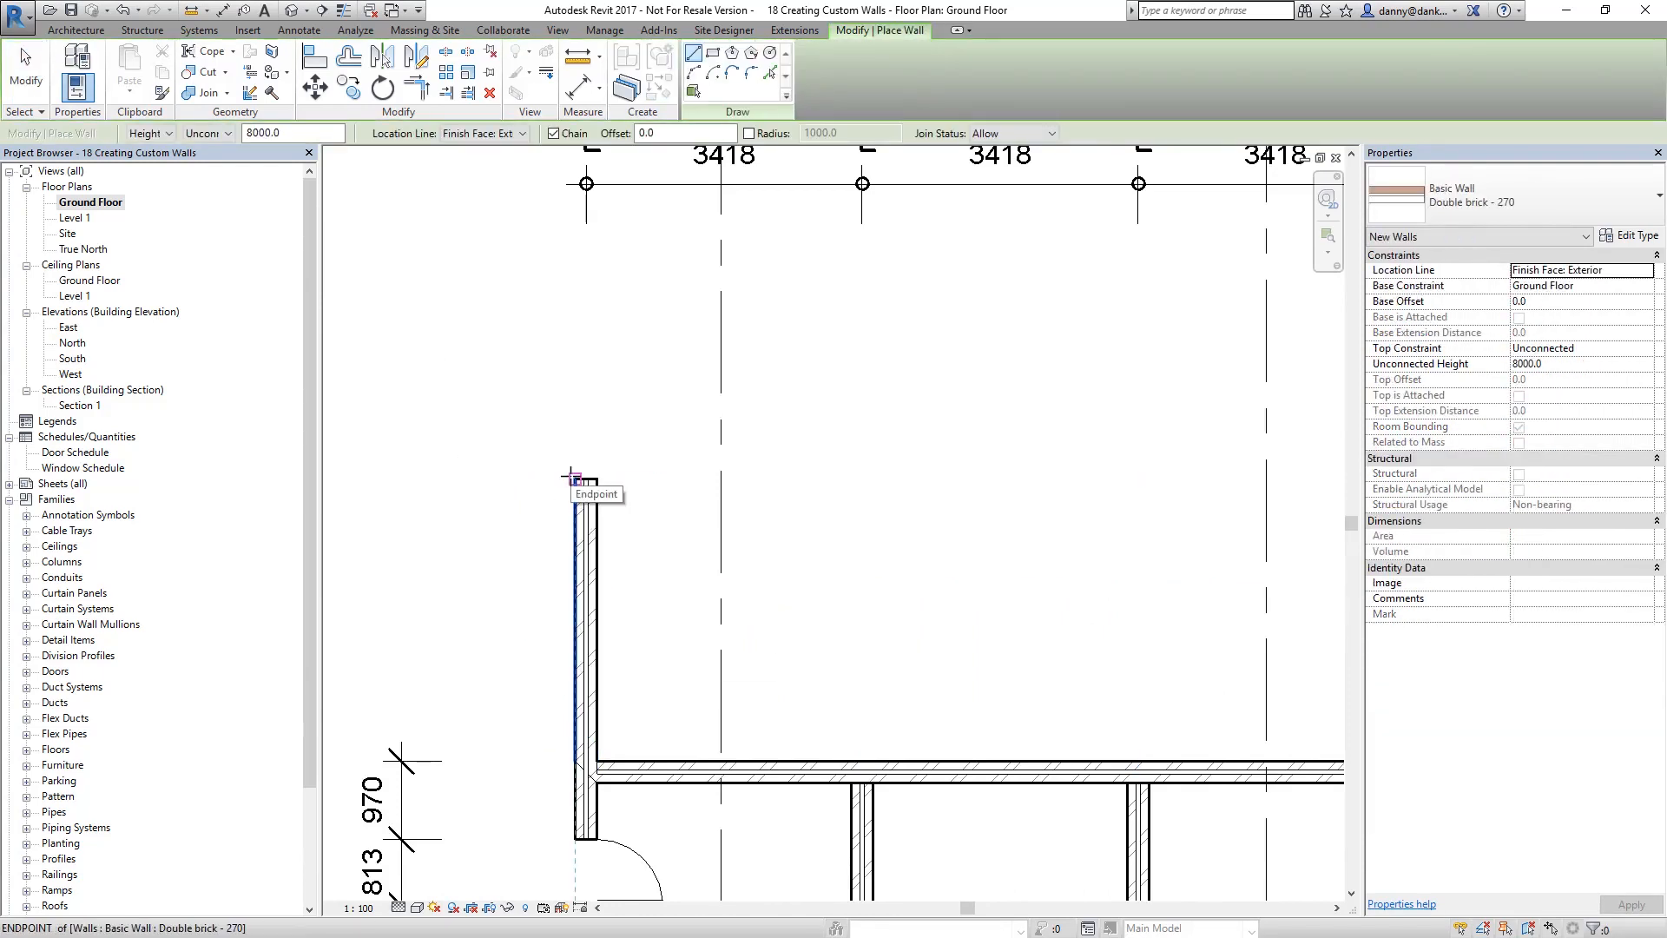
left_click(576, 478)
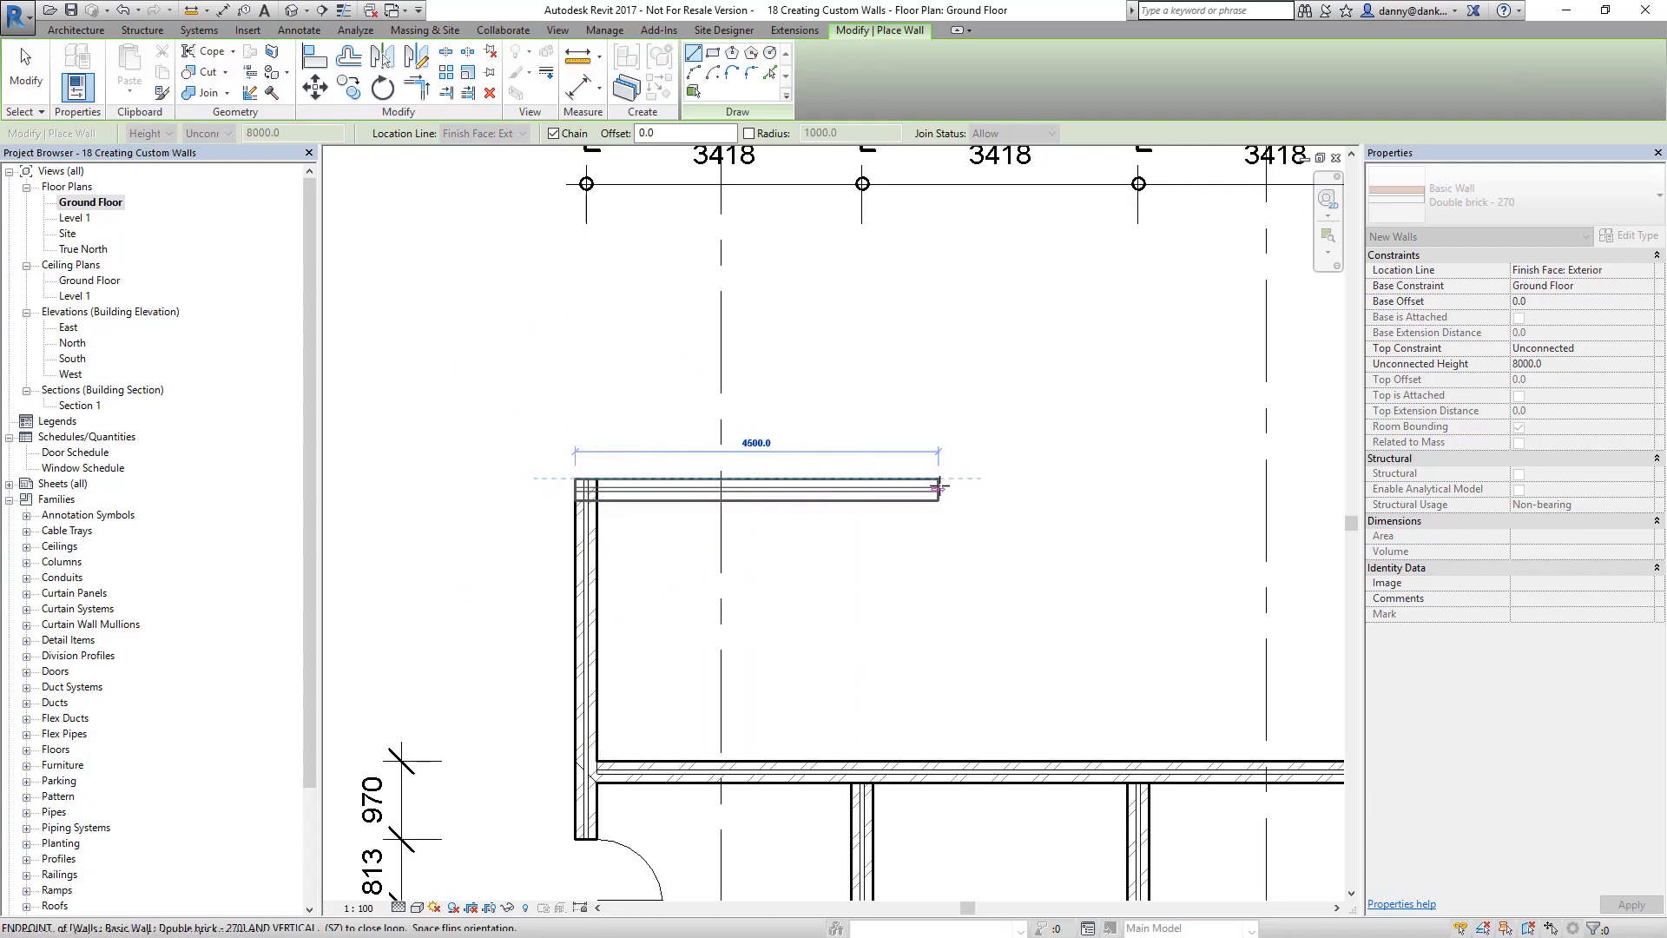
left_click(938, 478)
left_click(937, 349)
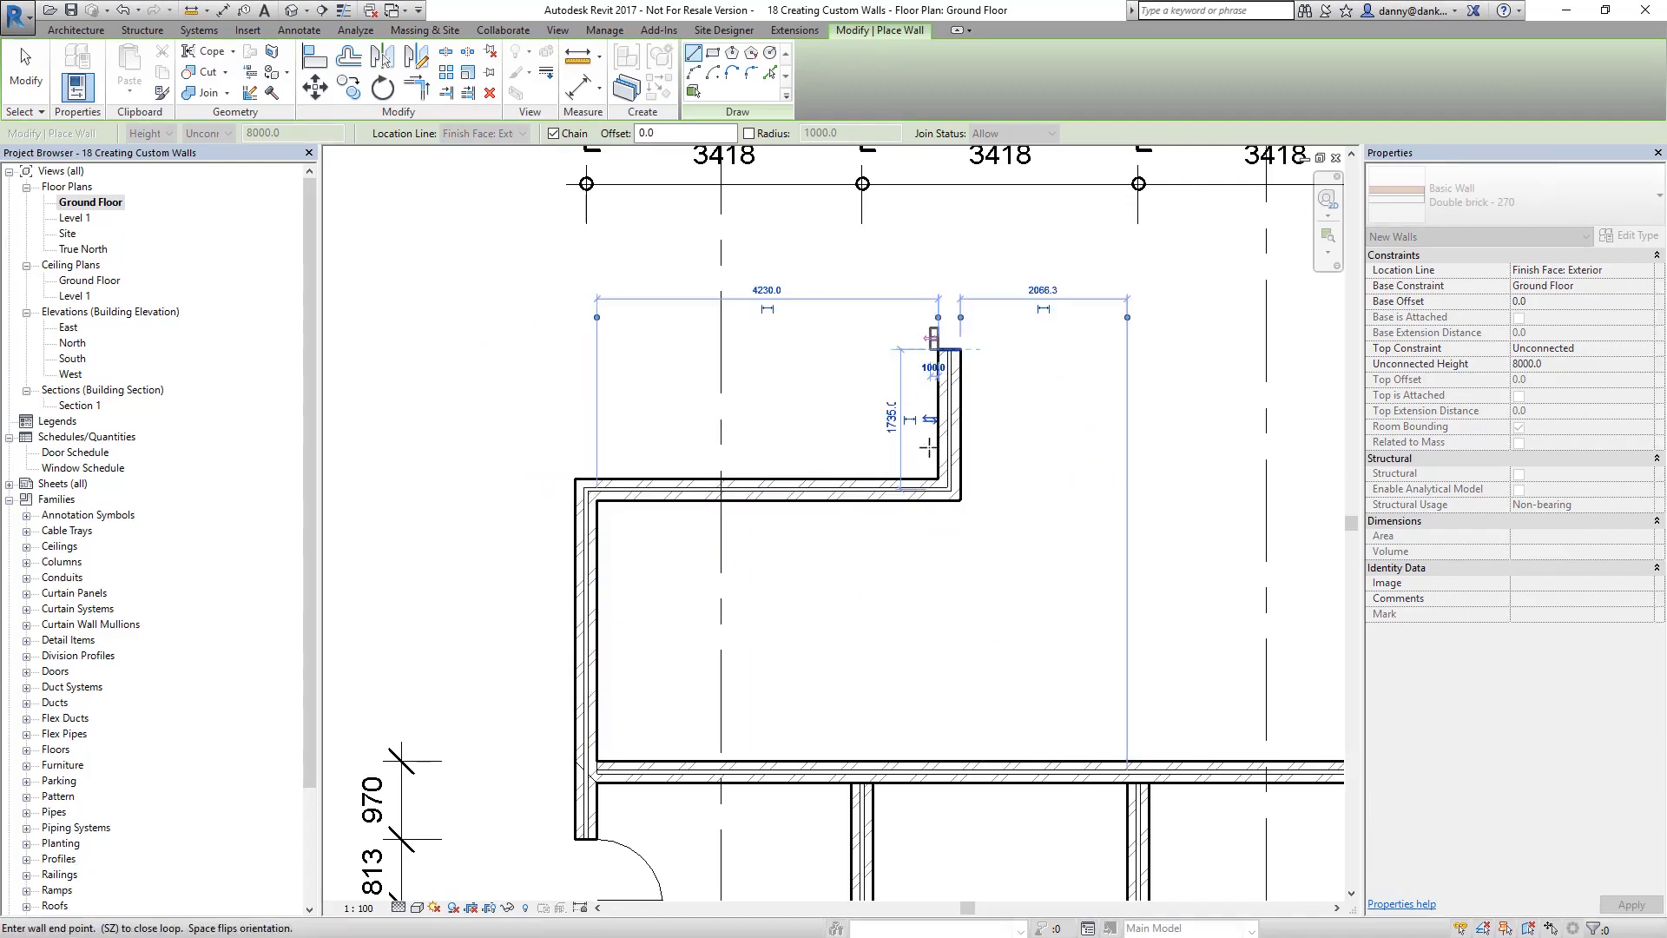
- Continue the wall chain with segments of about 3700 mm and 4700 mm to the right and about 1435 mm upward
scroll(903, 514, "down", 2)
scroll(894, 521, "down", 2)
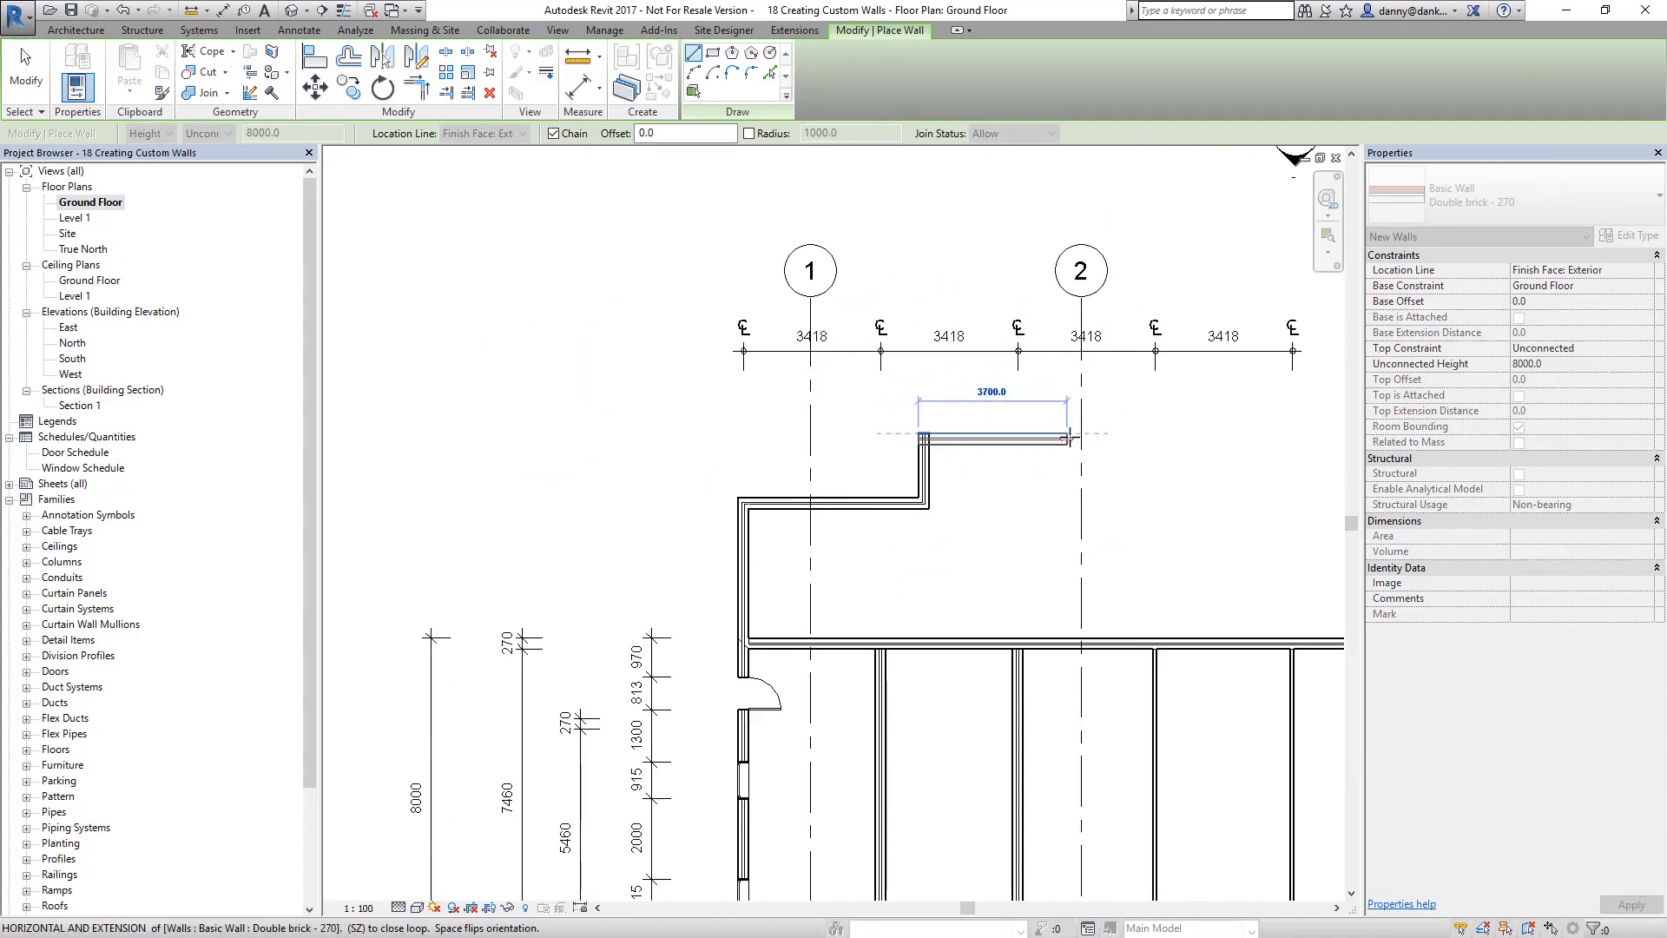
left_click(1073, 438)
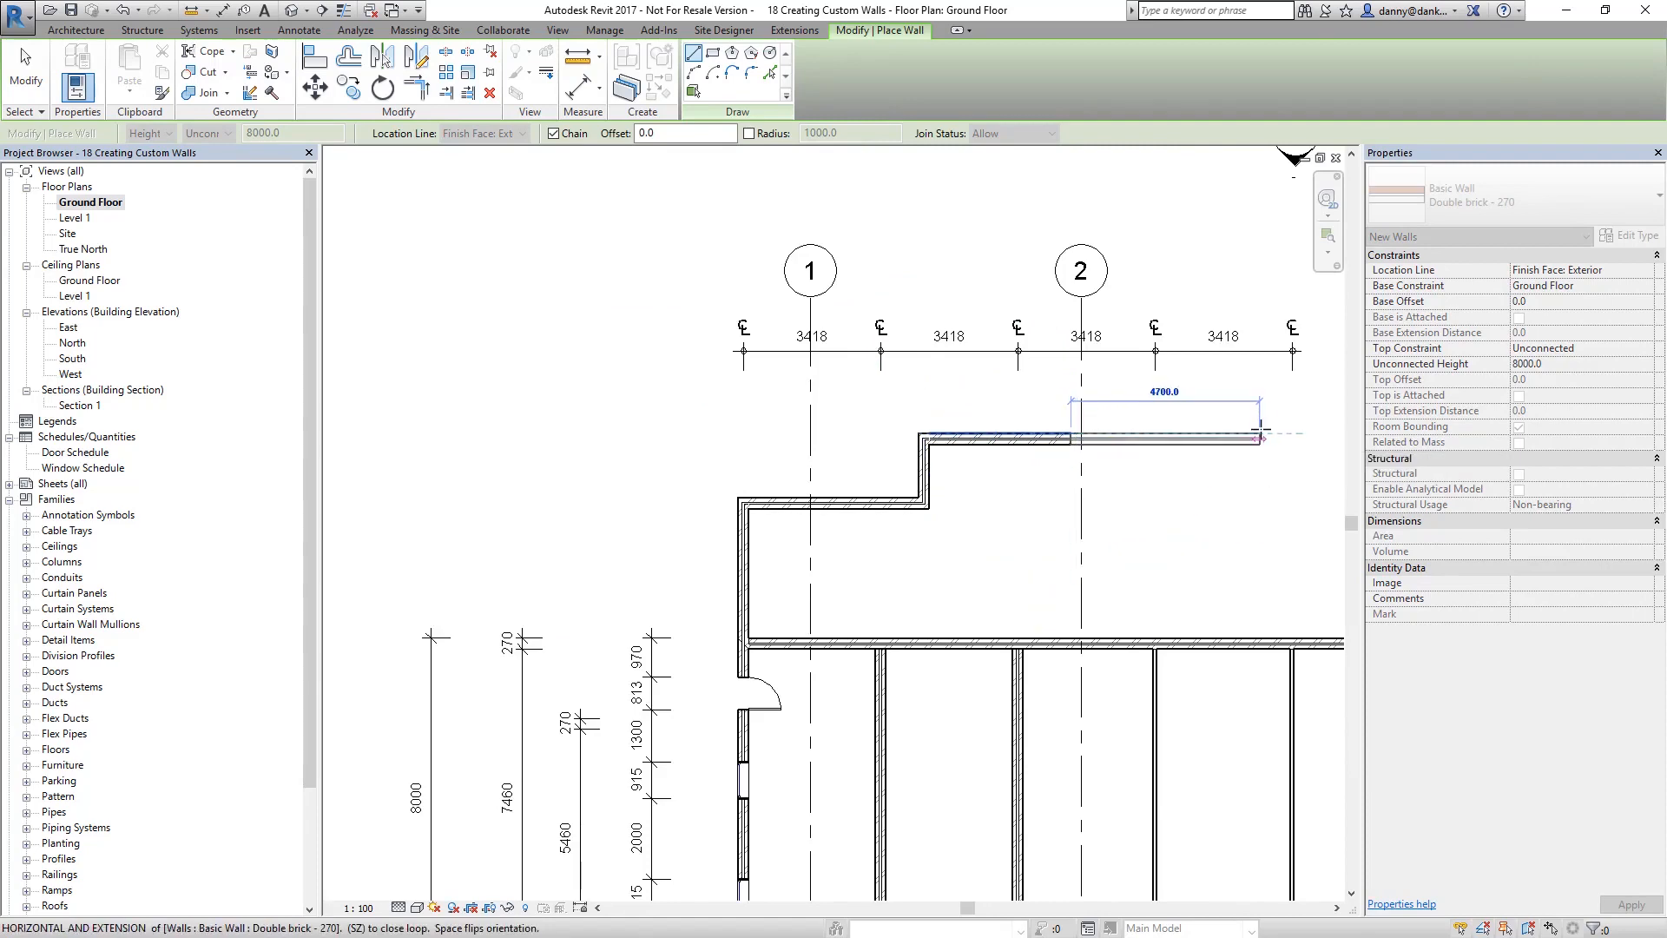
left_click(1259, 439)
left_click(1261, 382)
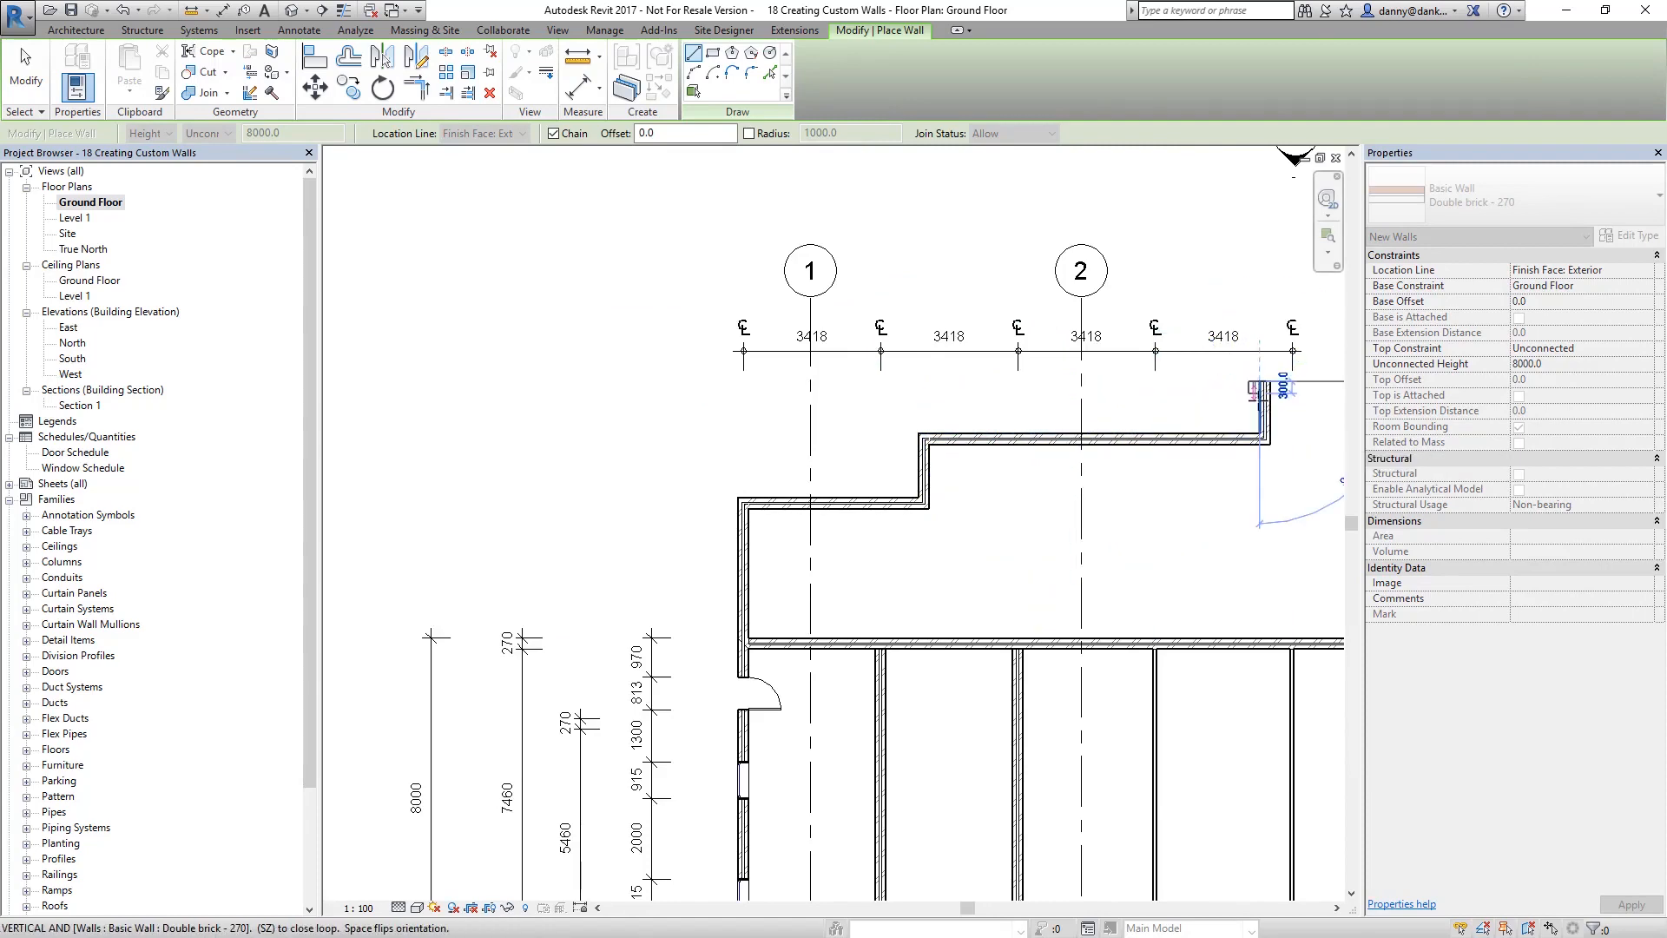
key("Escape")
key("Escape")
- Inspect the flip controls of the last vertical wall, the first horizontal wall and the leftmost new wall
left_click(1264, 408)
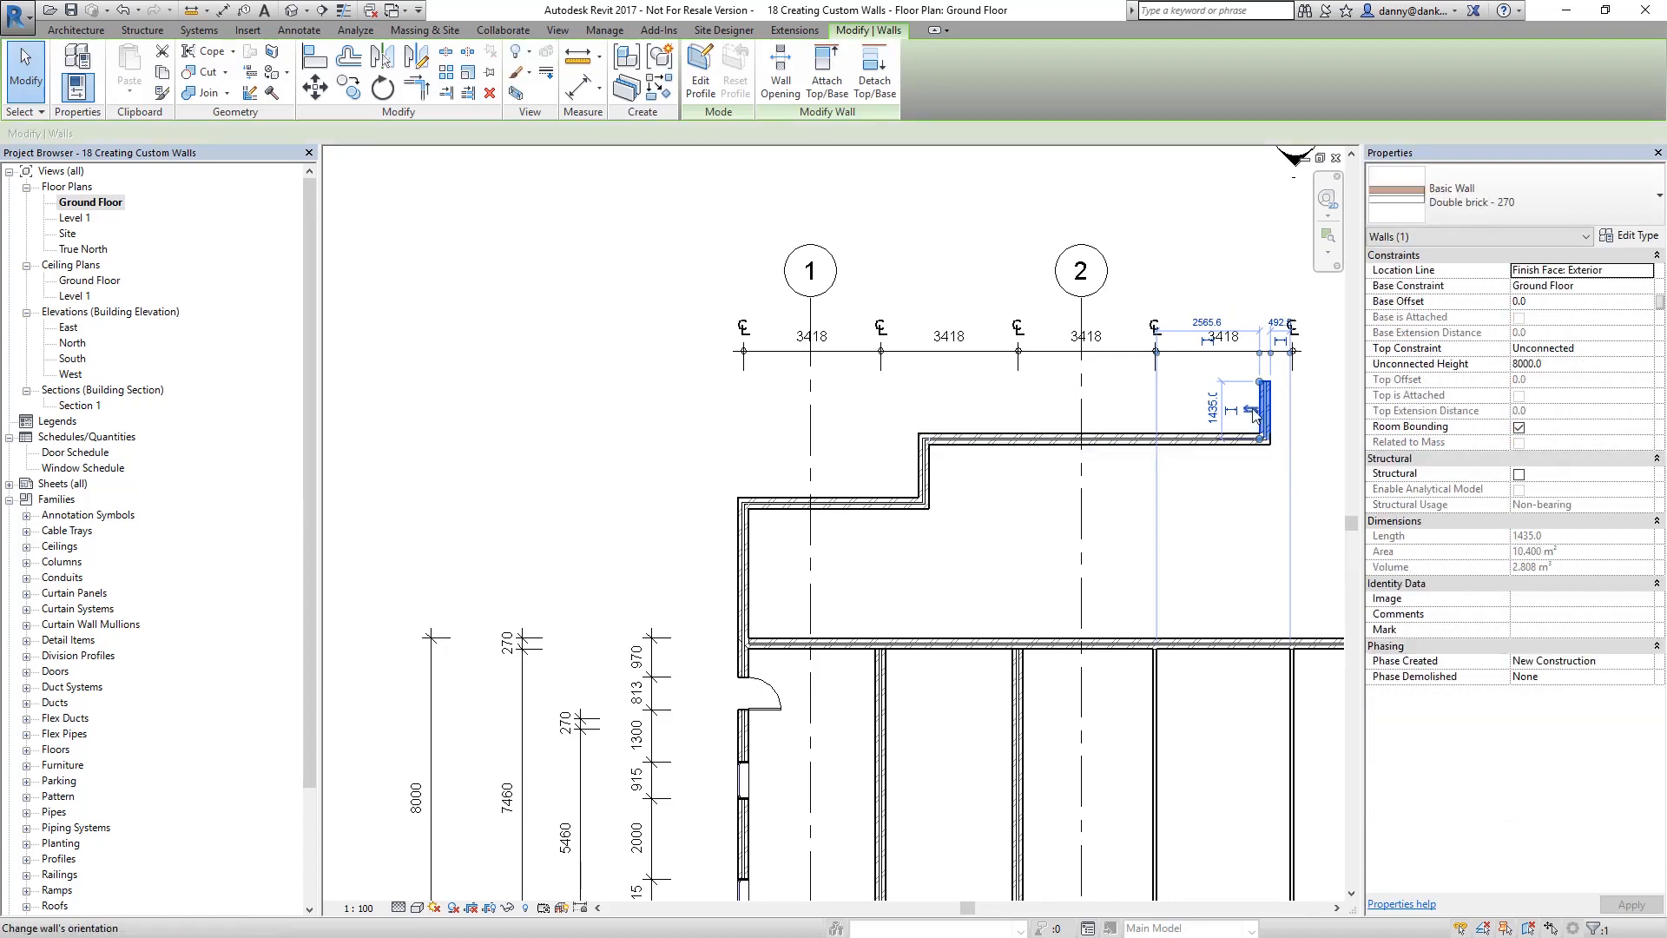
key("Escape")
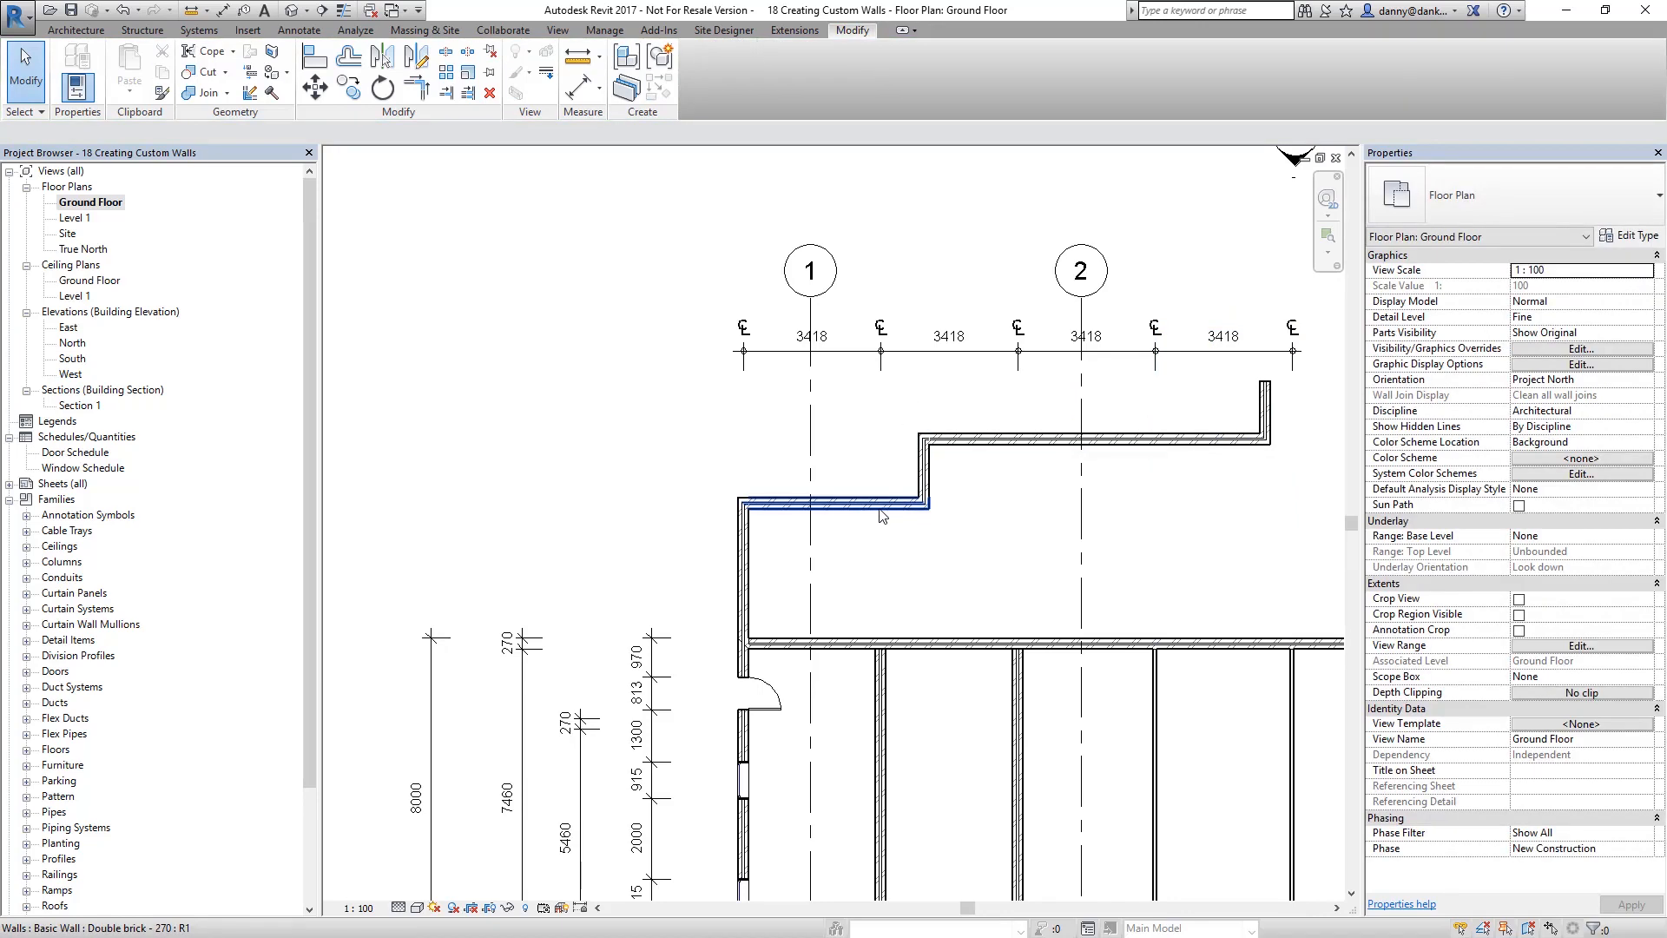
left_click(849, 507)
key("Escape")
scroll(839, 521, "up", 3)
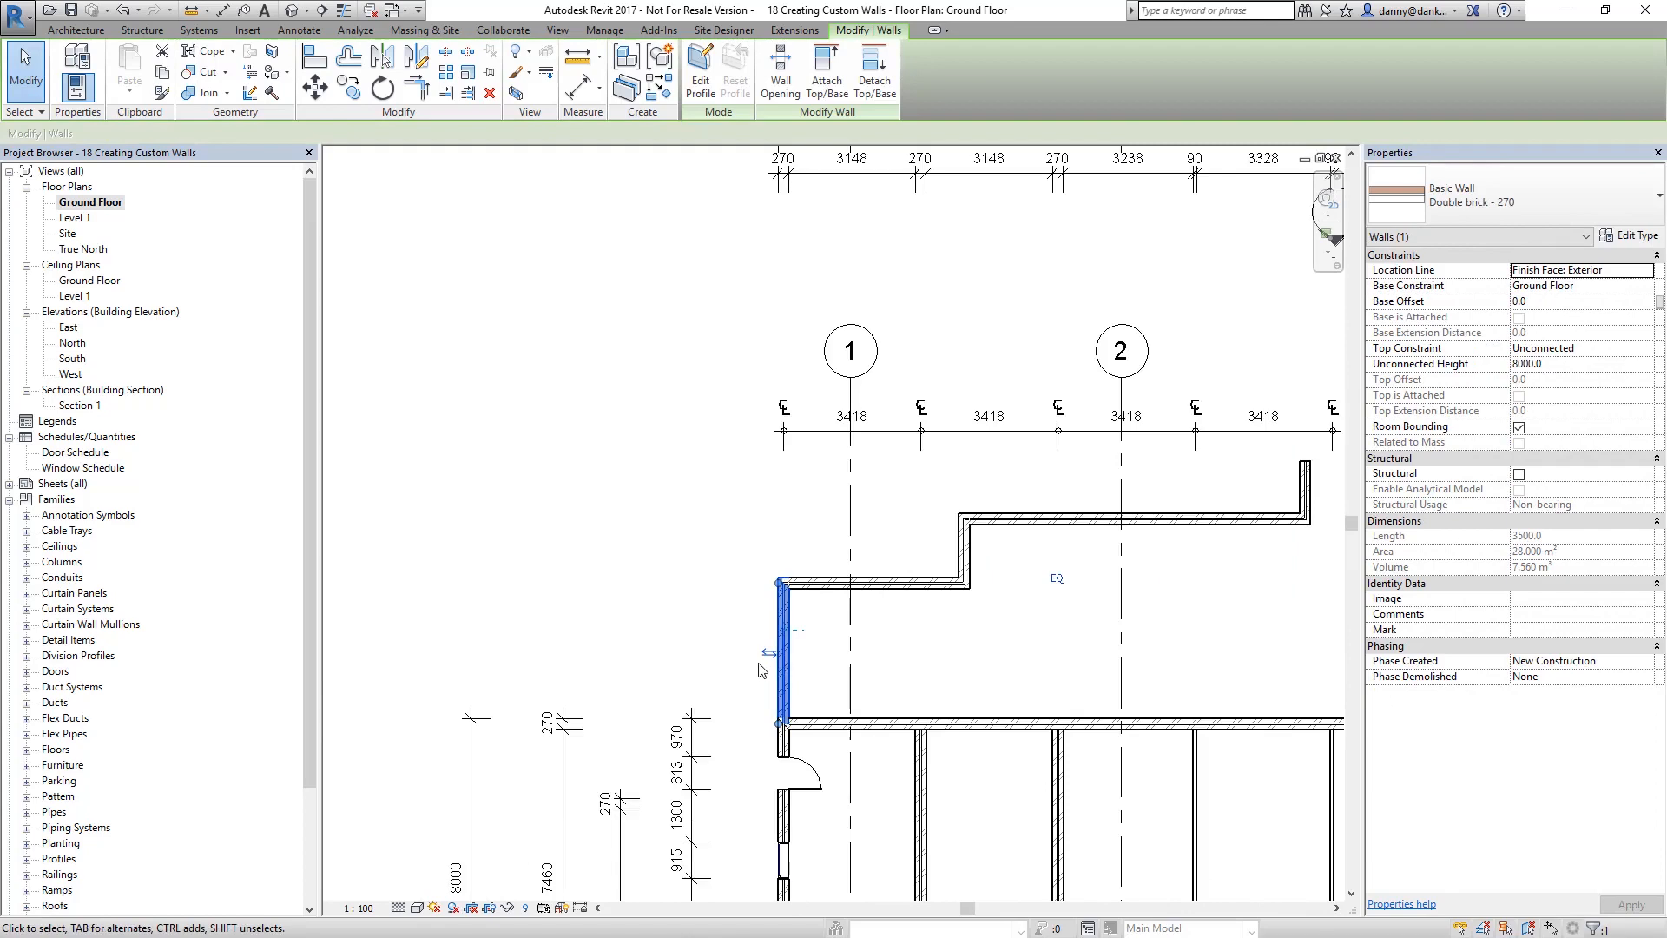
scroll(764, 660, "up", 2)
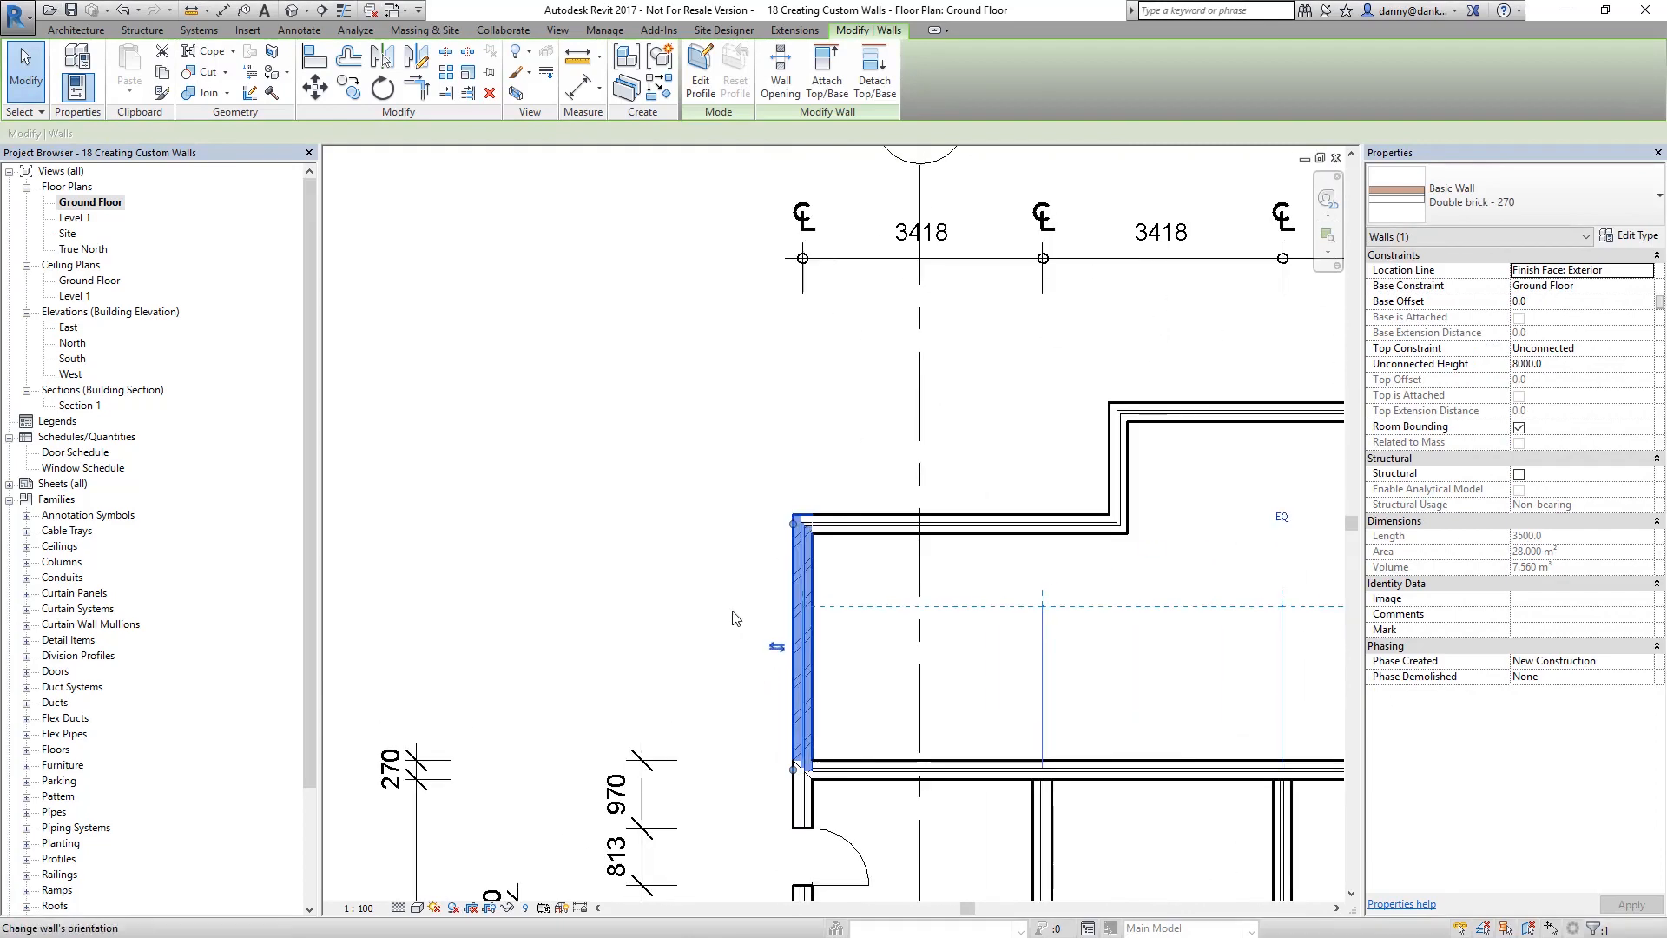
left_click(779, 704)
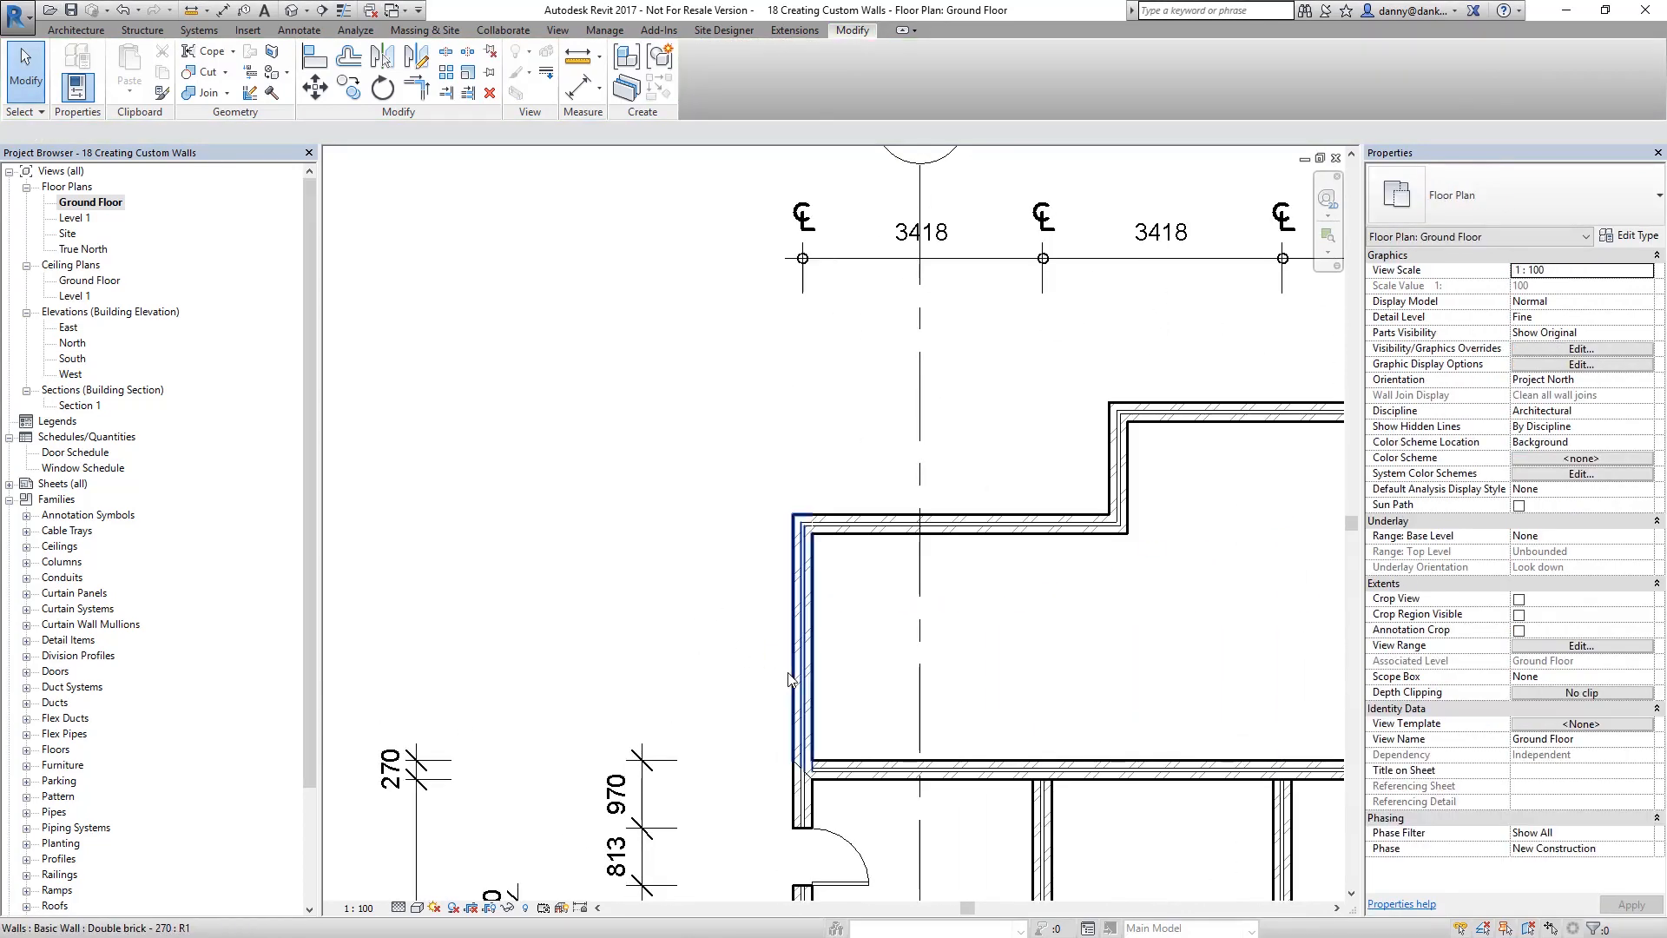
- Flip the orientation of the leftmost new vertical wall and unjoin the elements that cannot stay joined
left_click(791, 677)
left_click(781, 642)
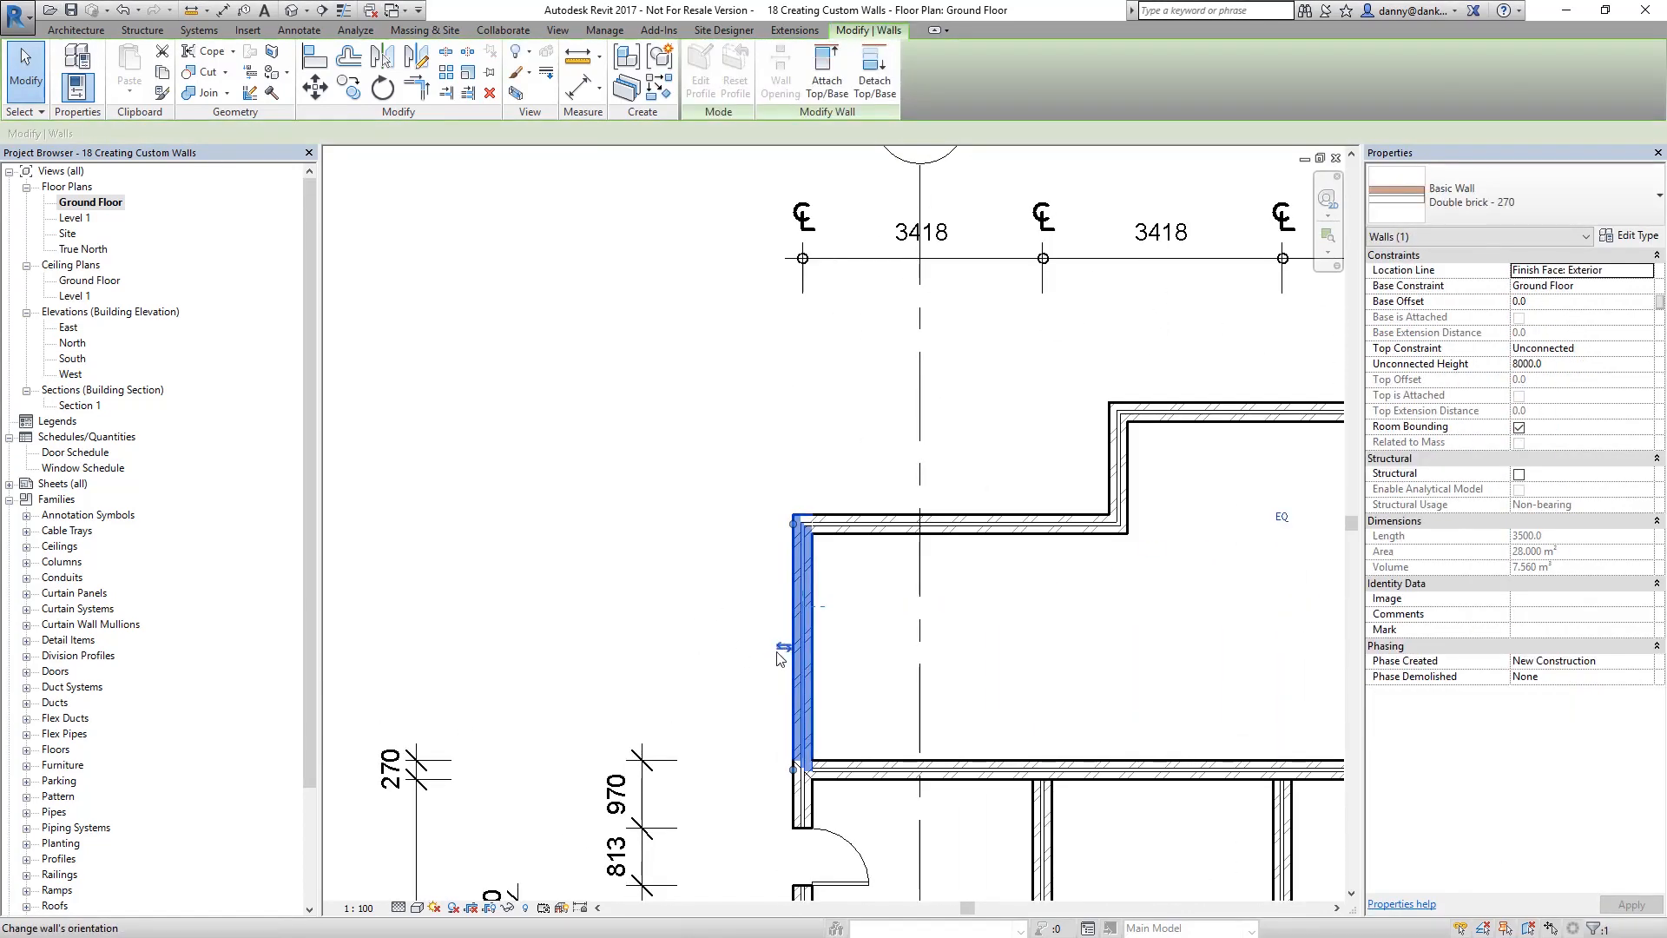
left_click(780, 647)
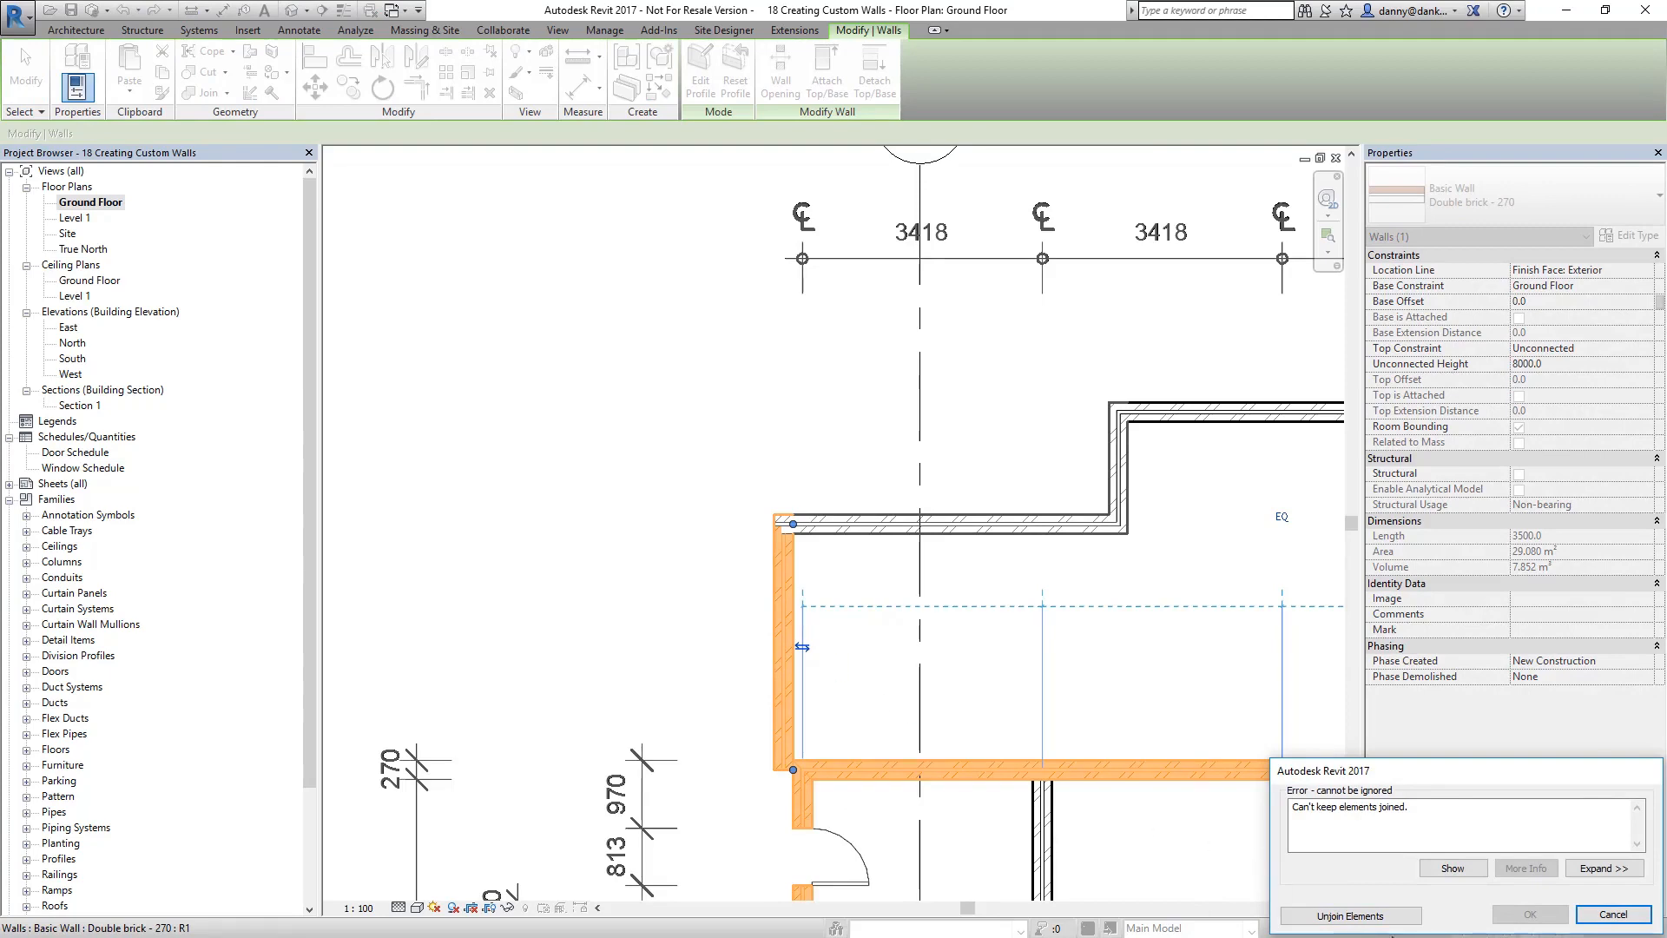
left_click(1350, 915)
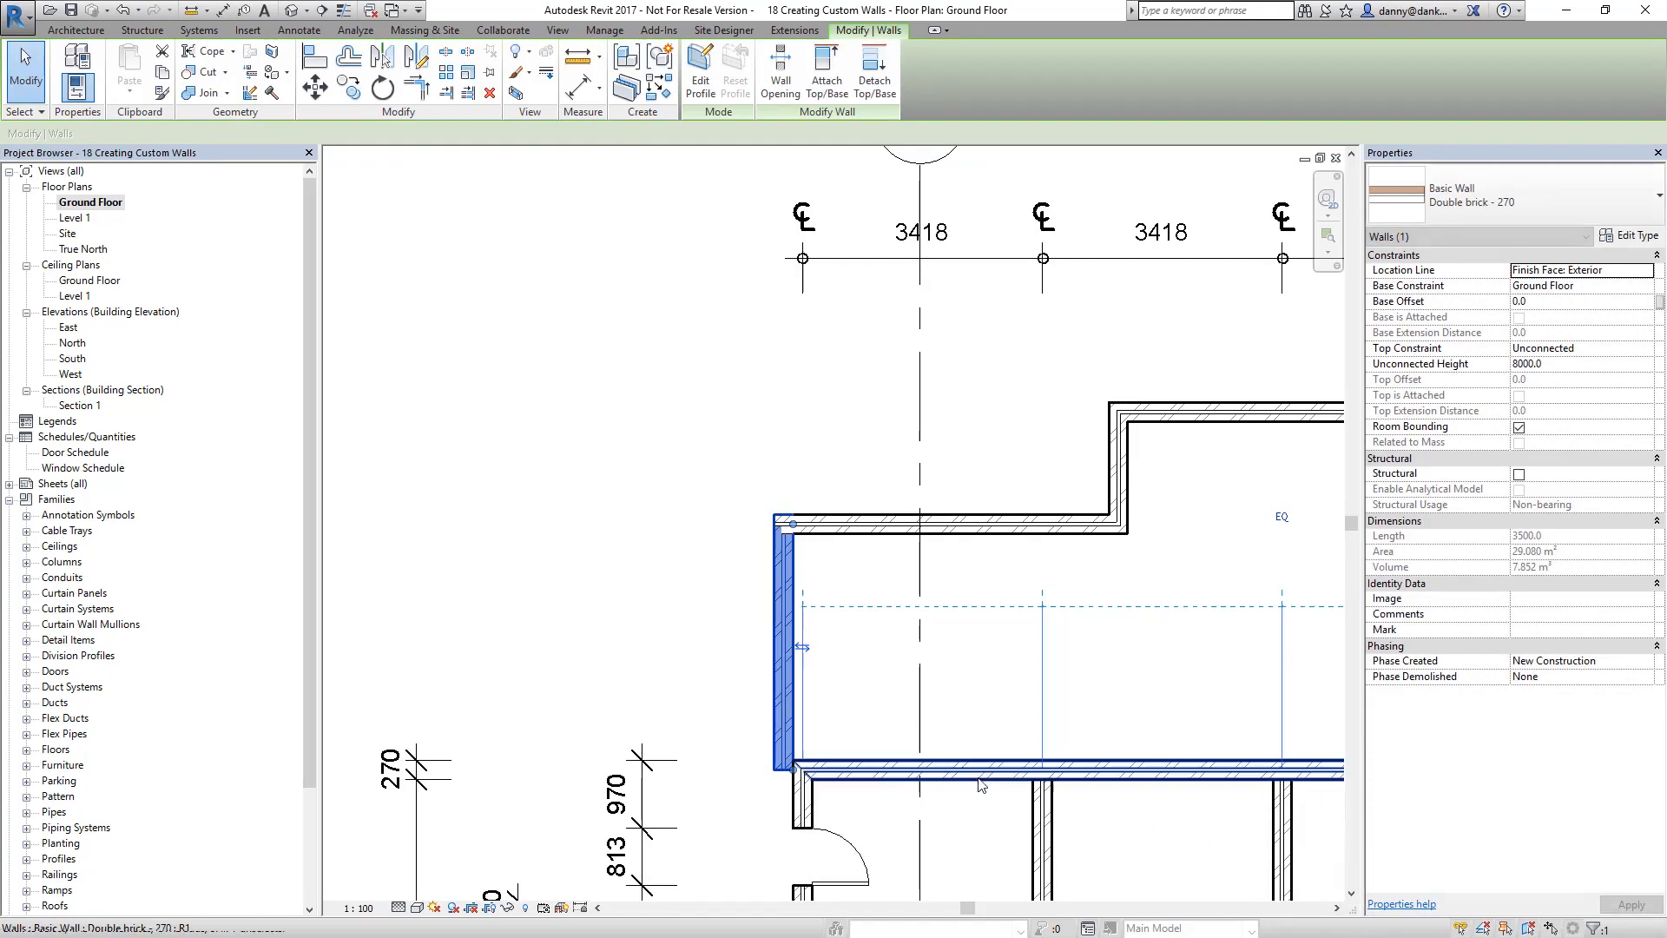
- Flip the leftmost new vertical wall back to its previous orientation and set its location line to Wall Centerline
left_click(777, 682)
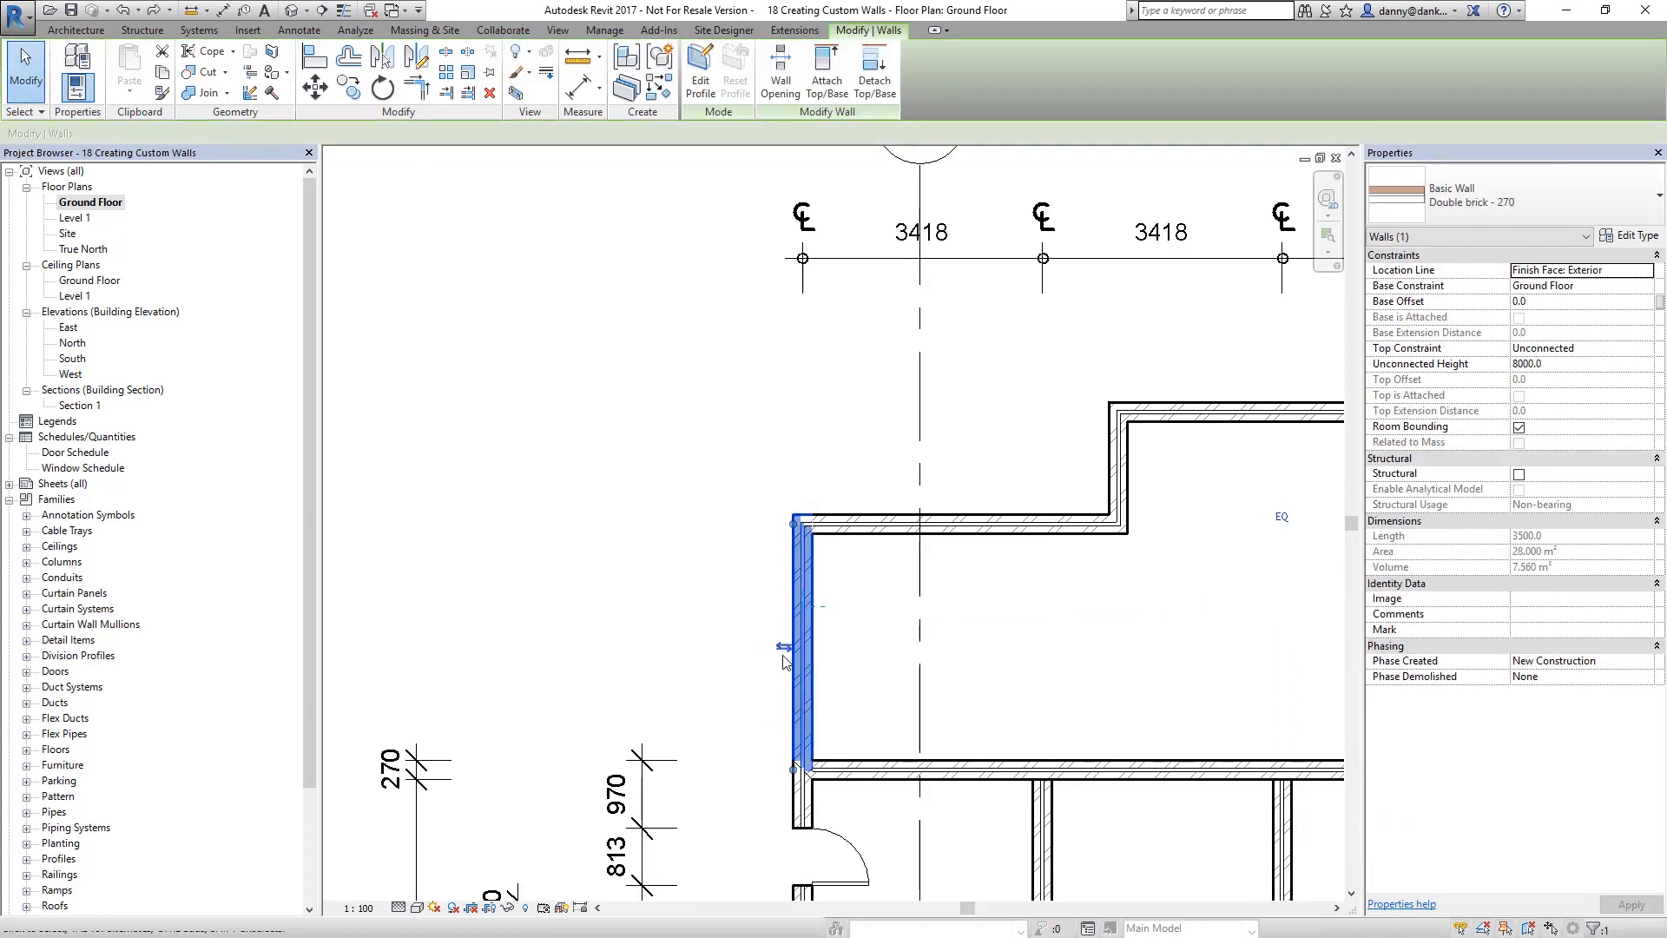
left_click(1641, 276)
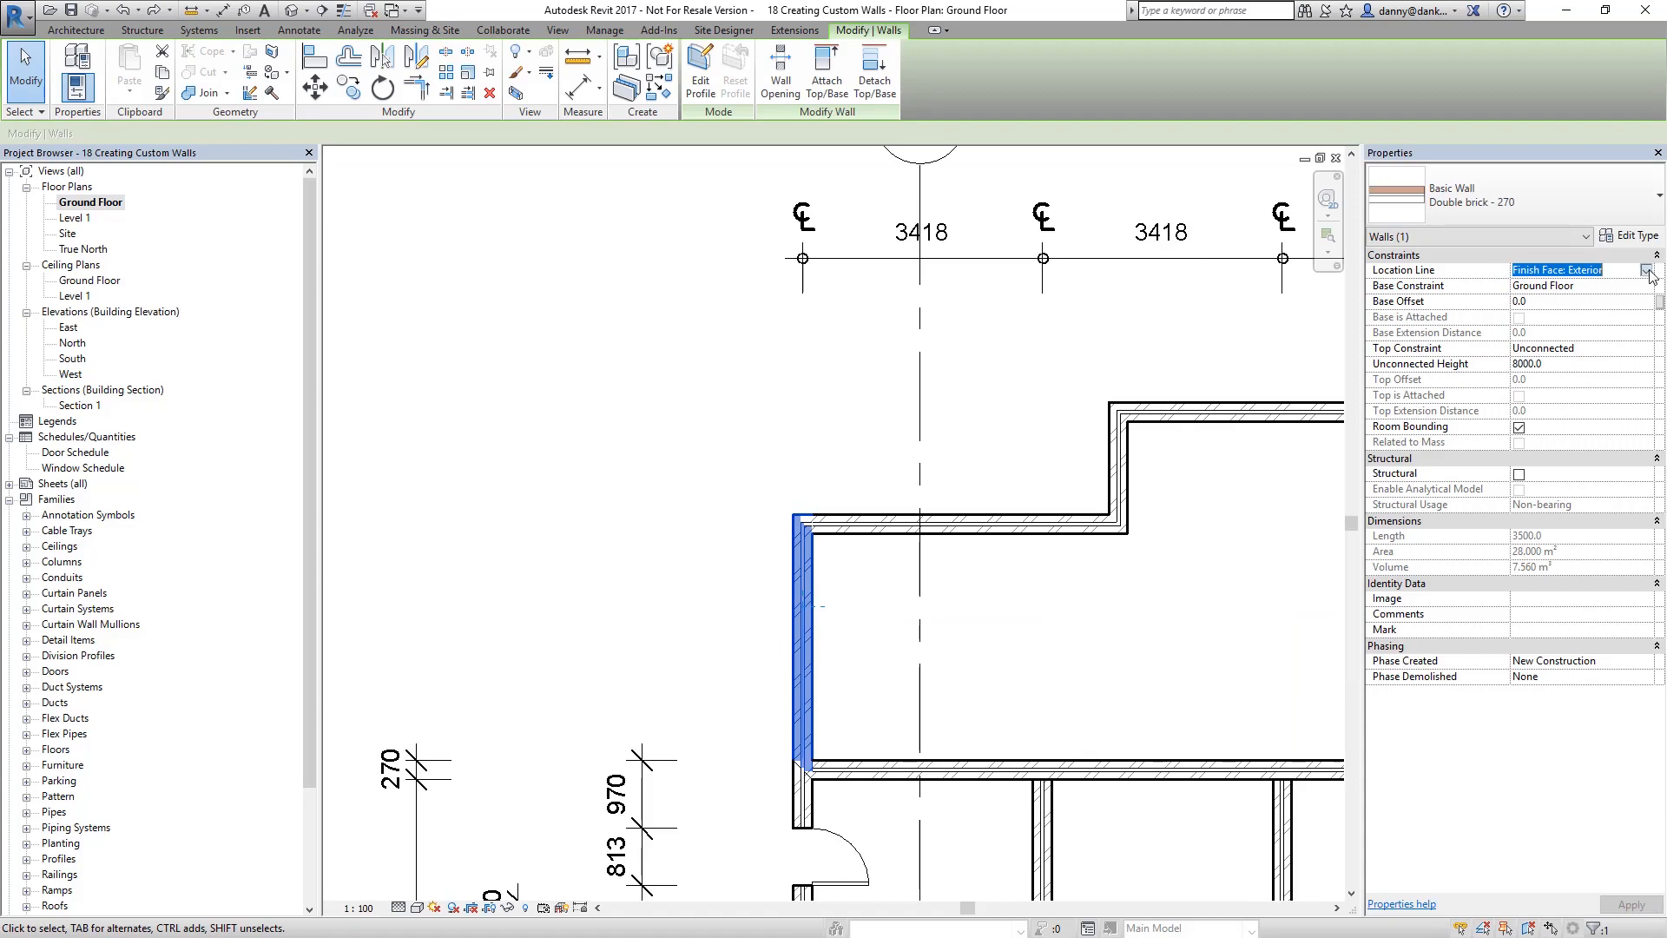
left_click(1645, 270)
left_click(1560, 286)
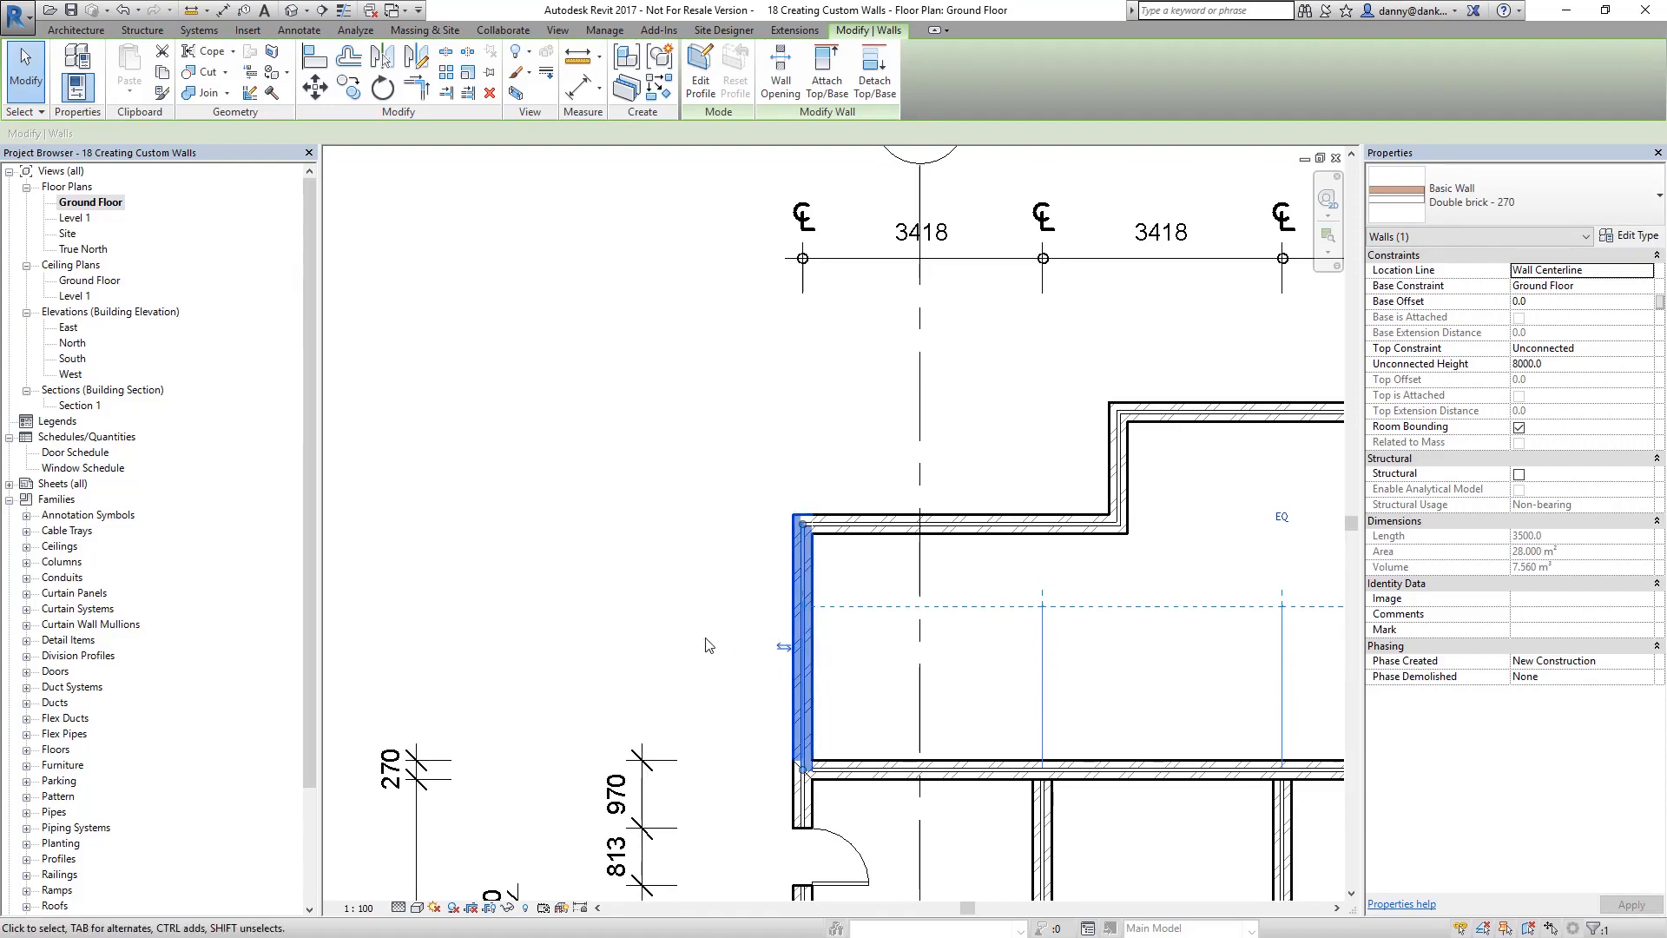
- Flip the orientation of the first horizontal wall, flip it back again, and clear the selection
left_click(911, 523)
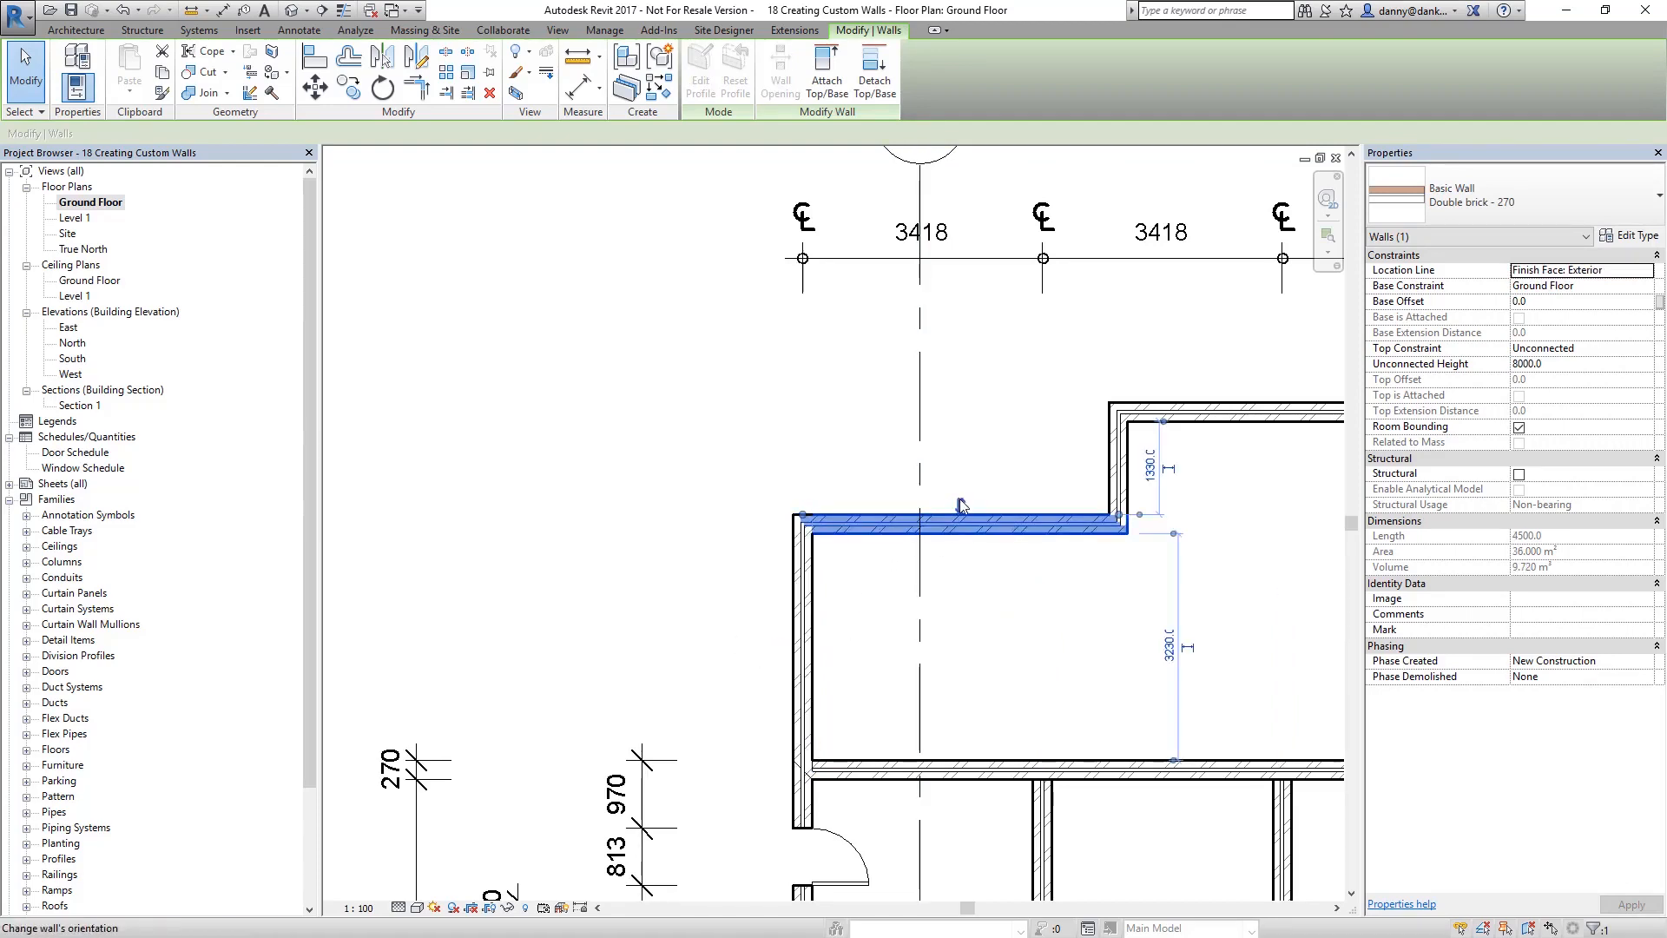
left_click(961, 506)
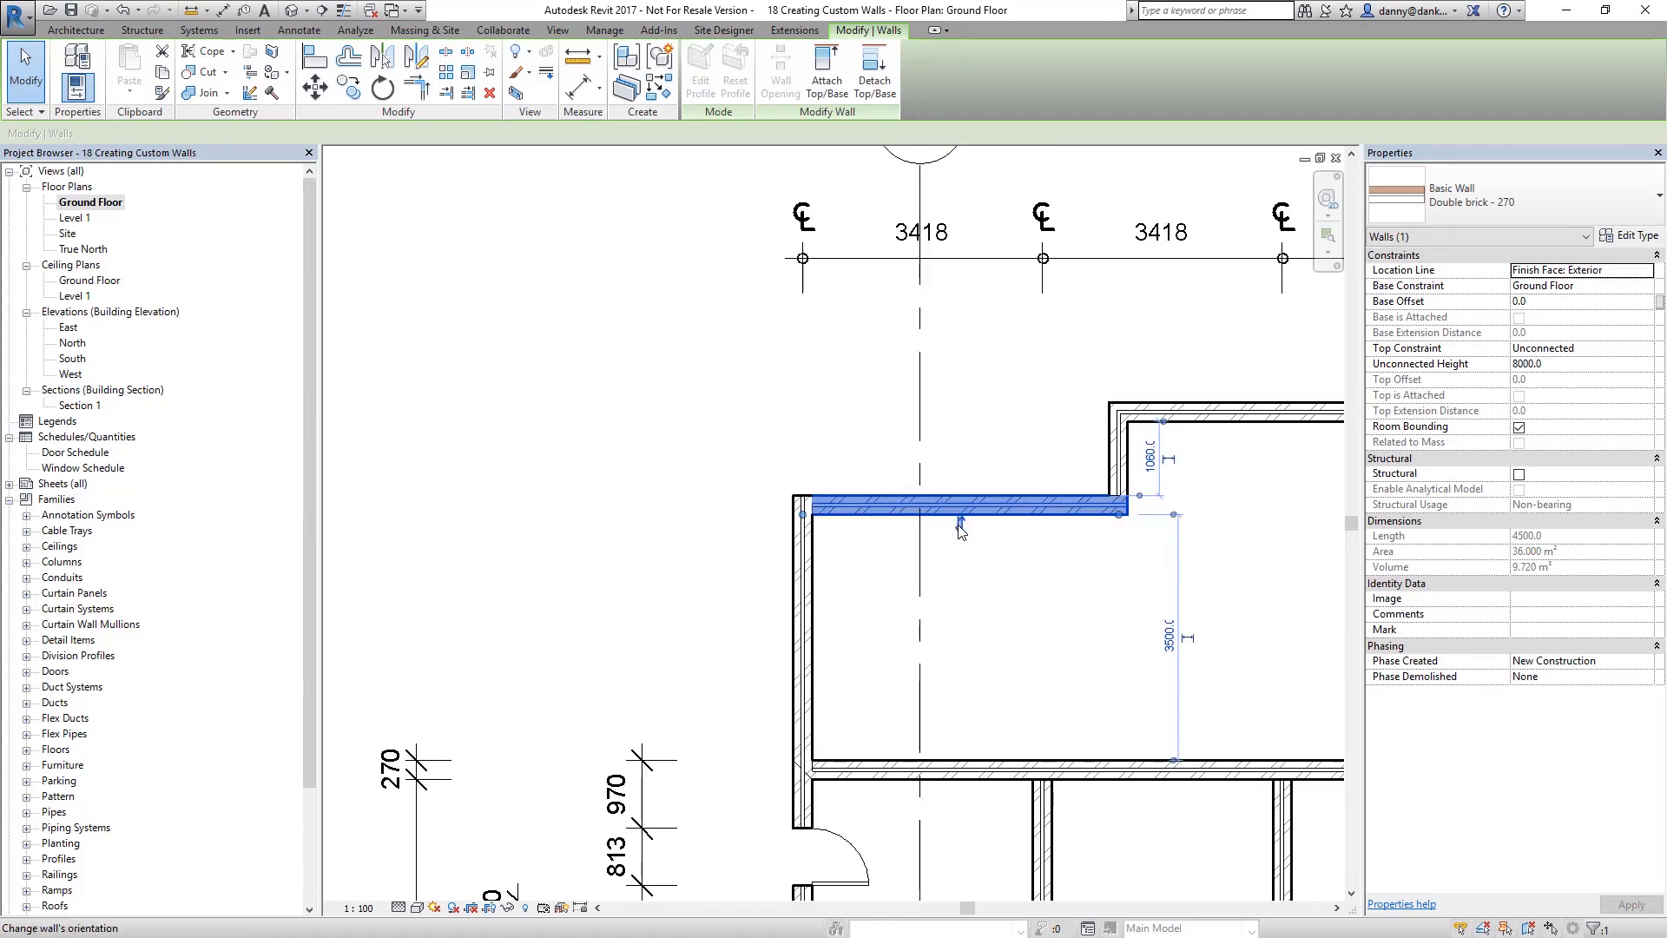
left_click(960, 525)
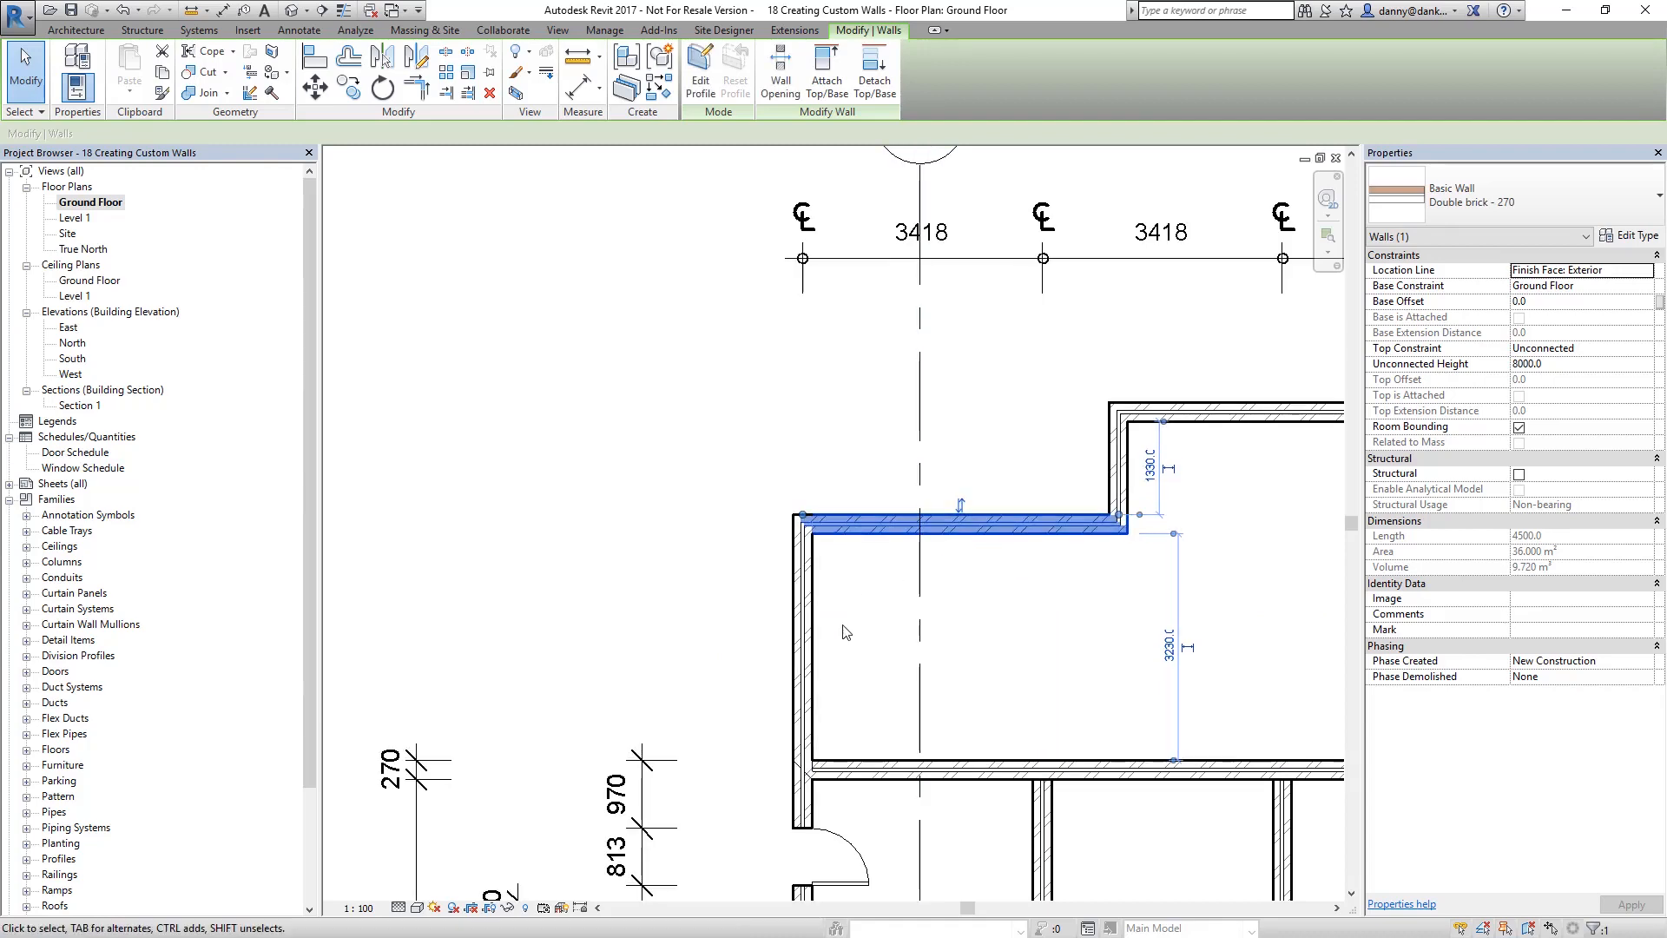
left_click(829, 665)
- Set the leftmost new vertical wall's location line to Finish Face: Exterior and change its type to Brick - 110
scroll(854, 642, "down", 3)
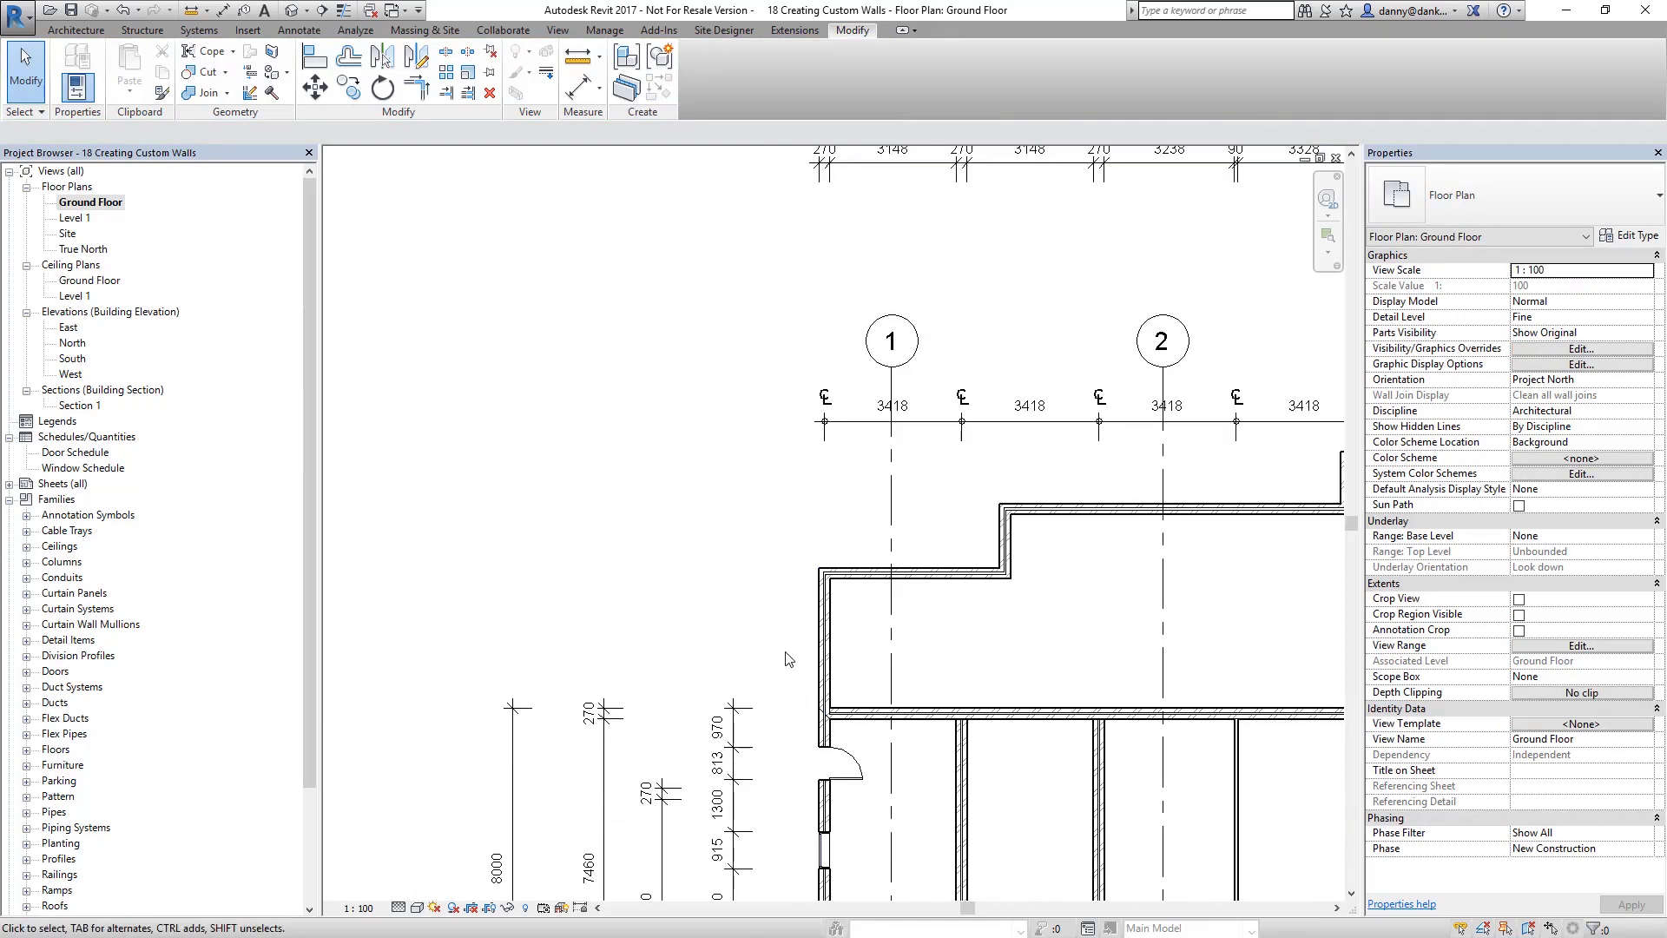
scroll(785, 658, "up", 2)
left_click(853, 664)
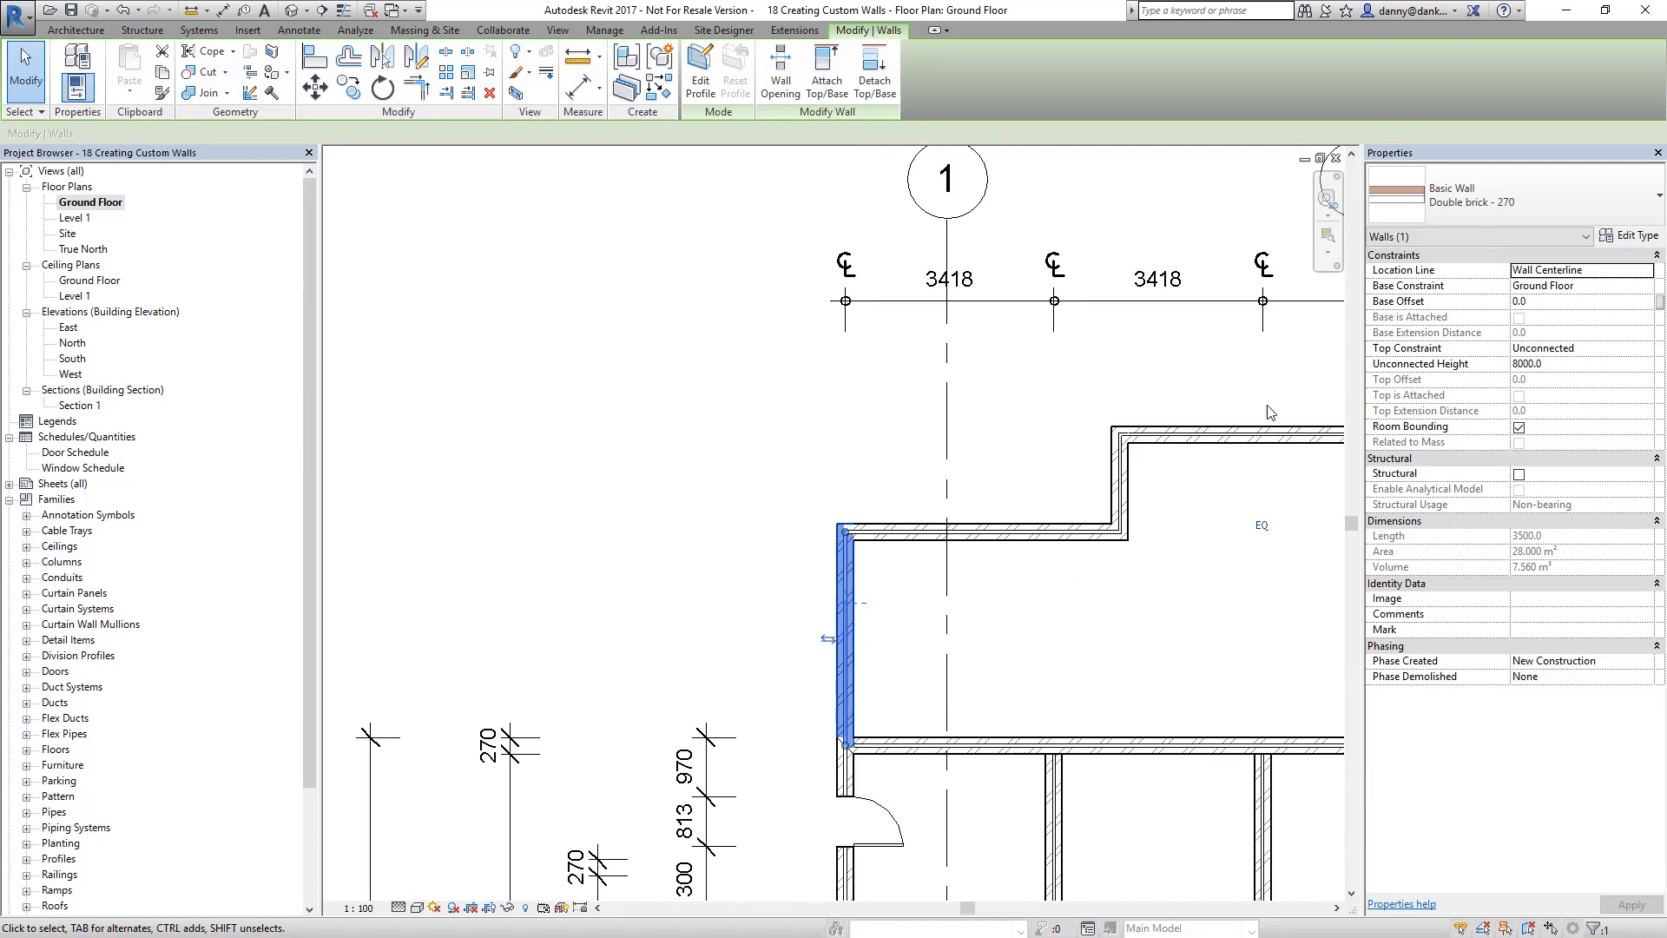
left_click(1643, 278)
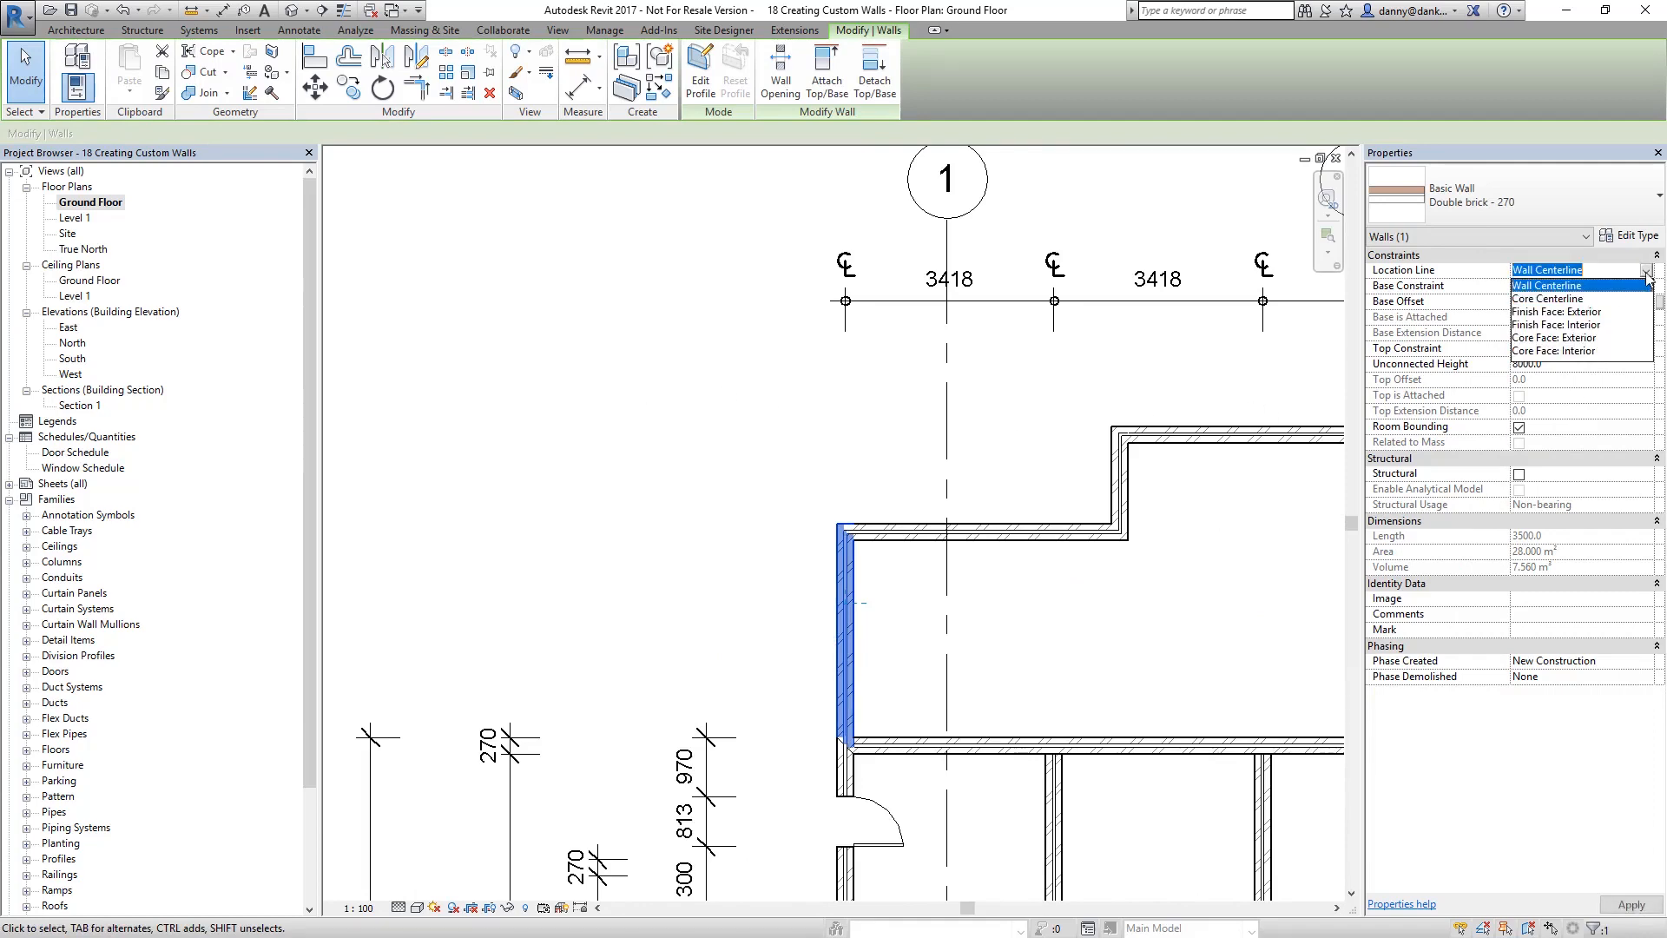
left_click(1579, 311)
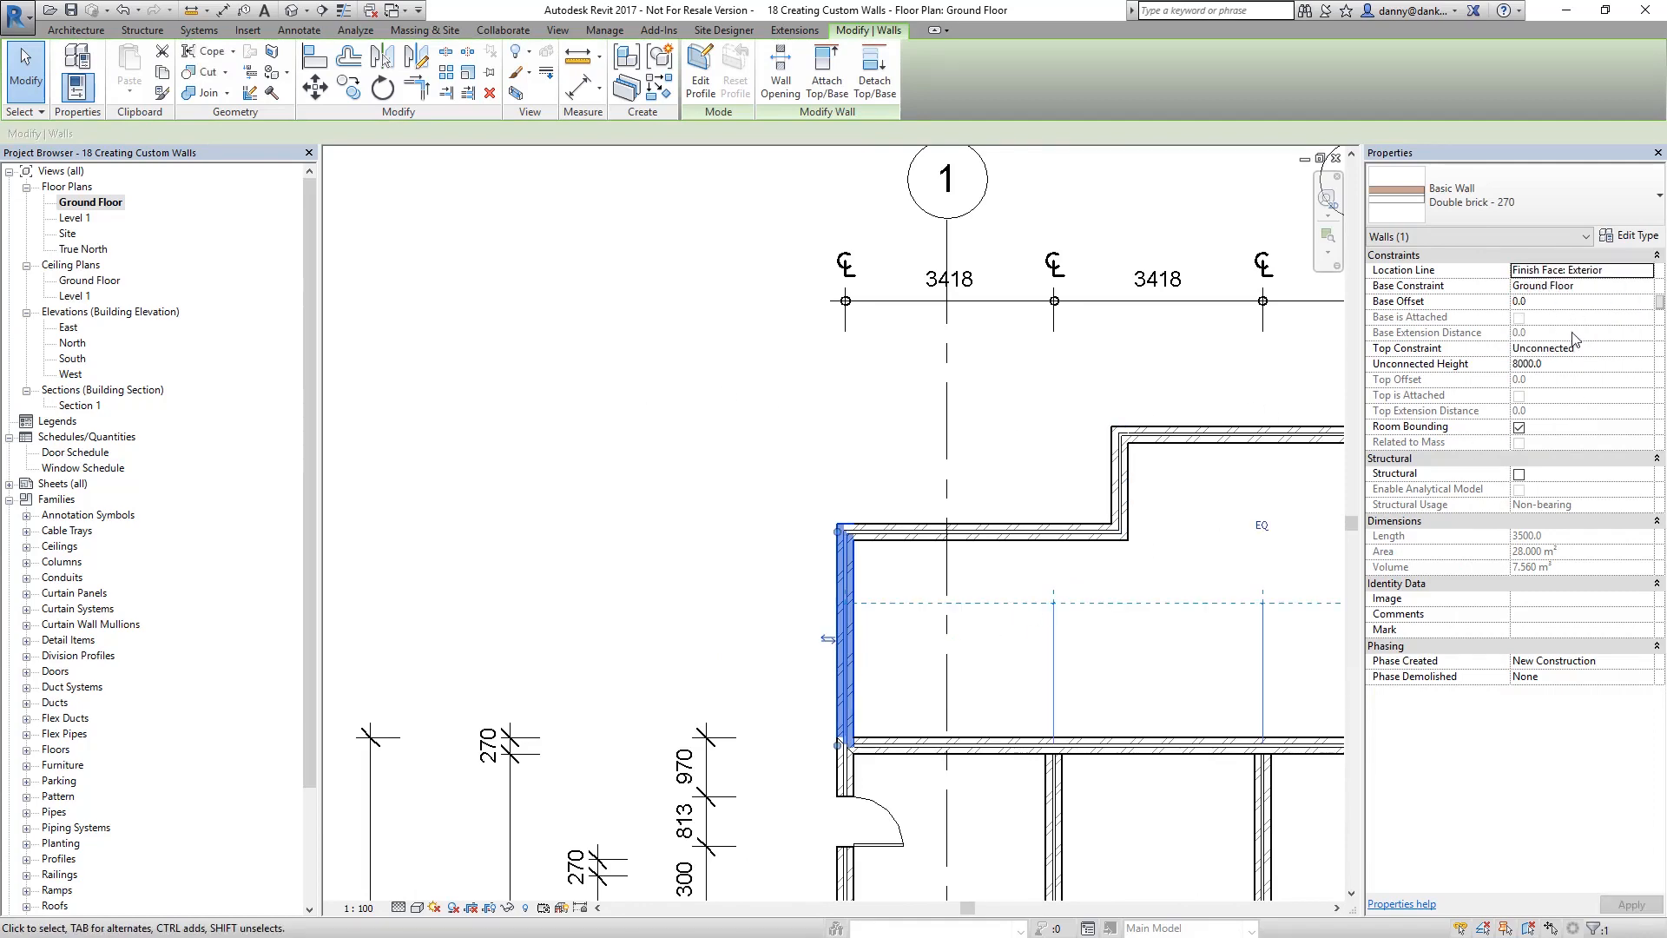
left_click(1549, 194)
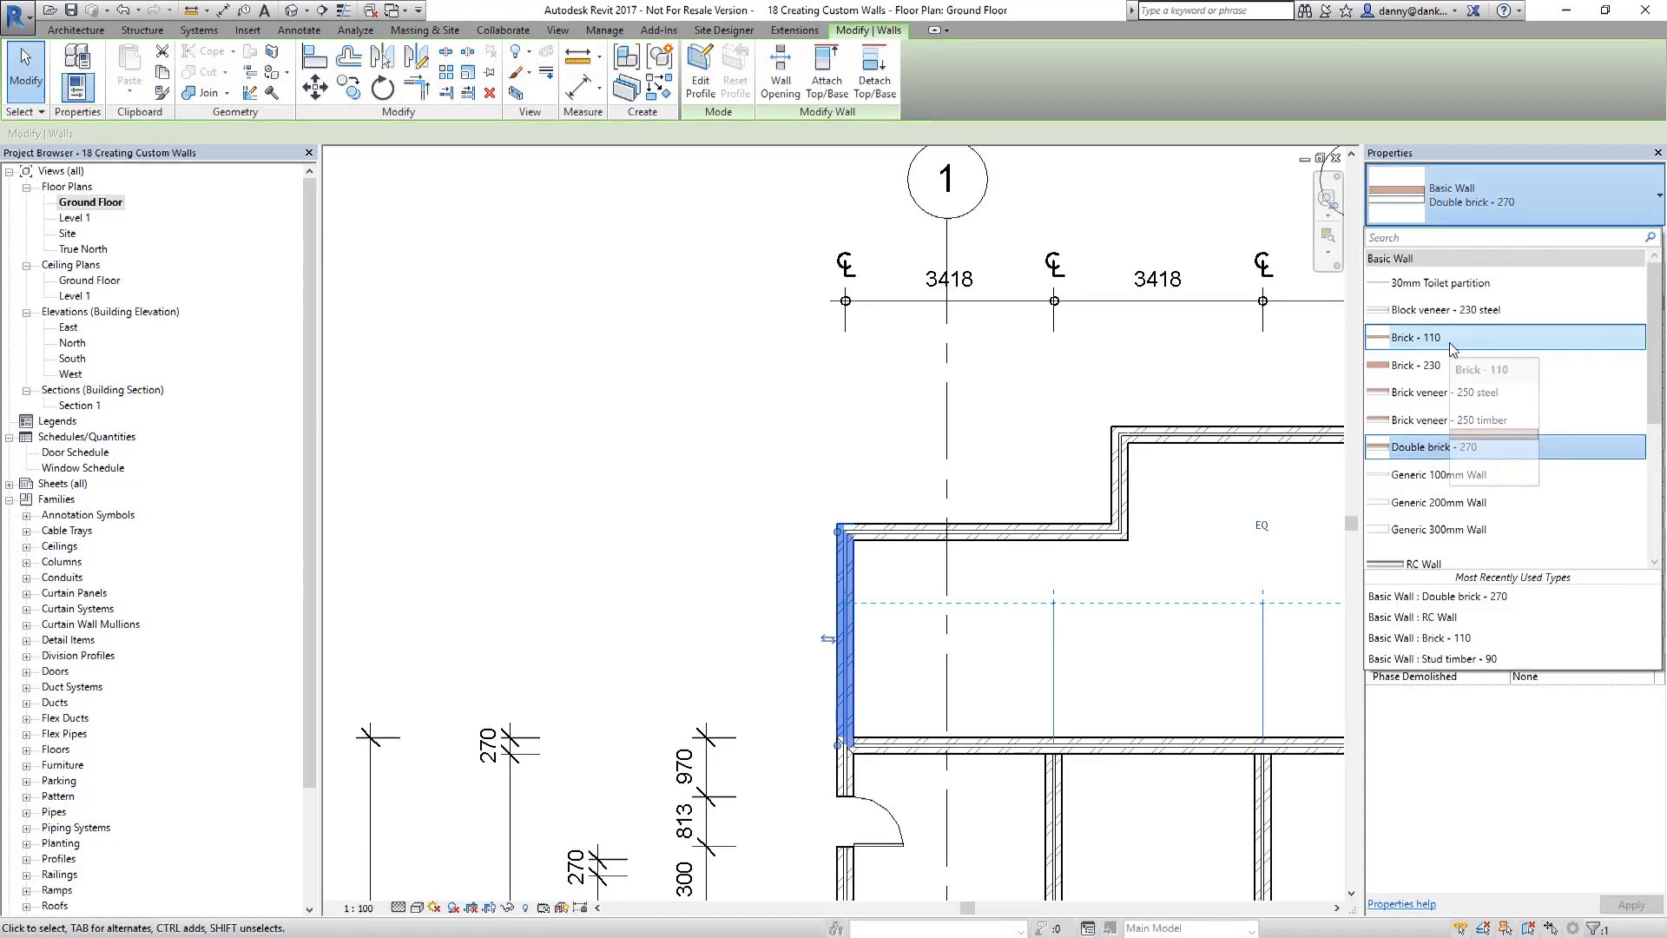
left_click(1450, 342)
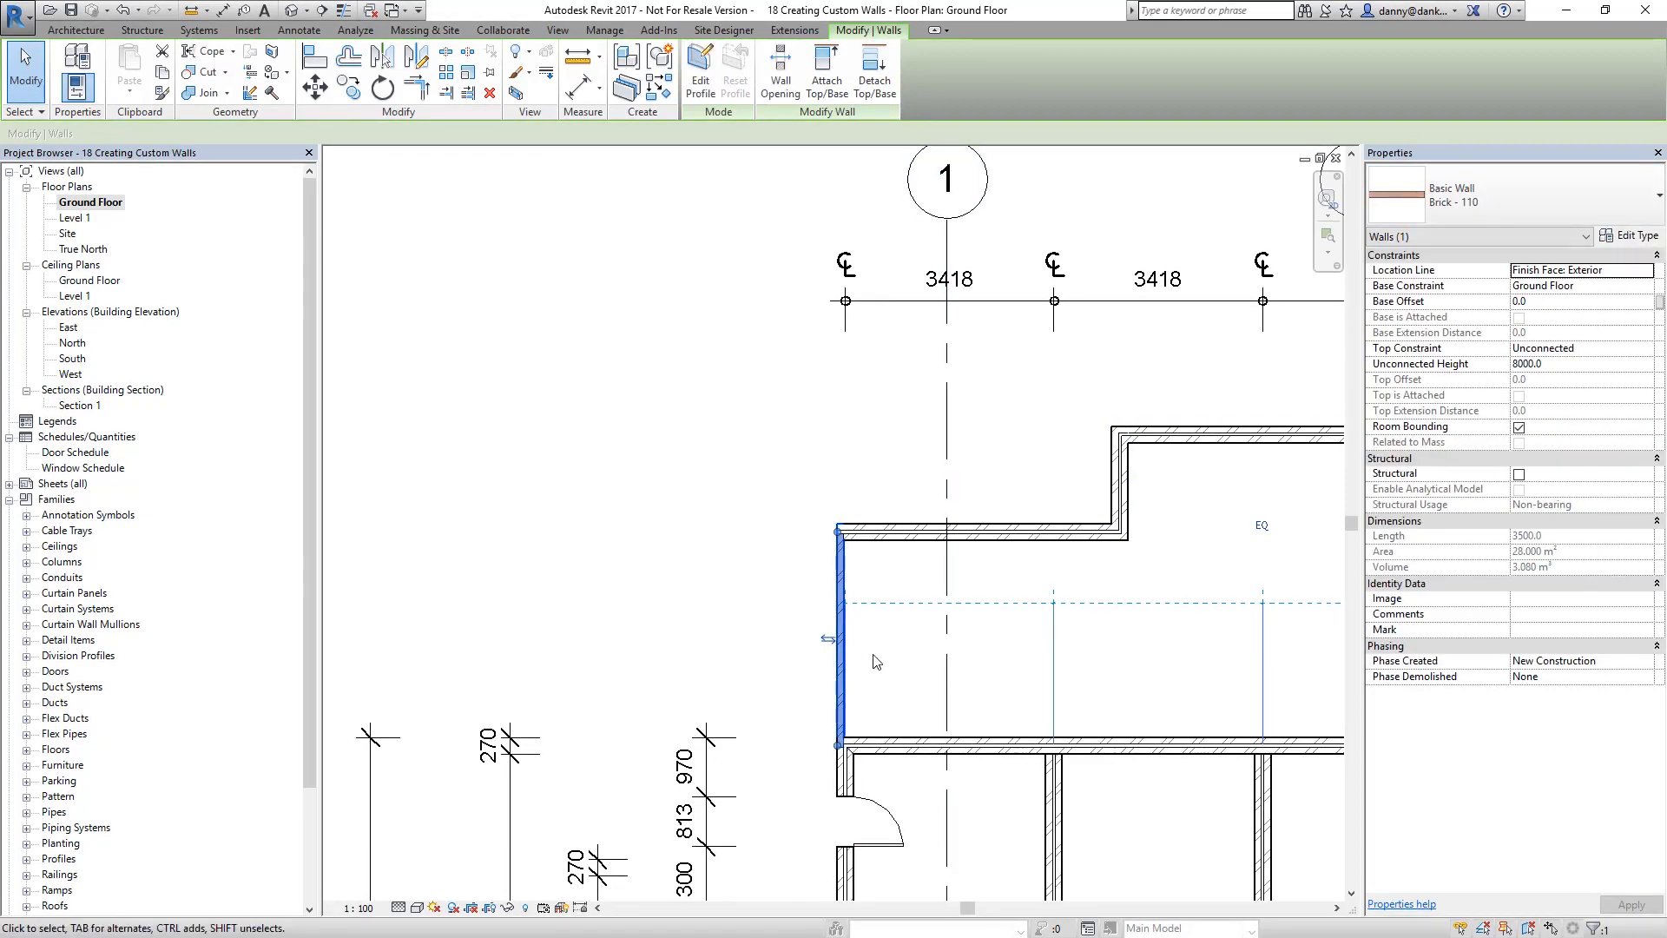
- Set the same vertical wall's location line to Finish Face: Interior and change its type to Brick veneer - 250 steel
left_click(1650, 271)
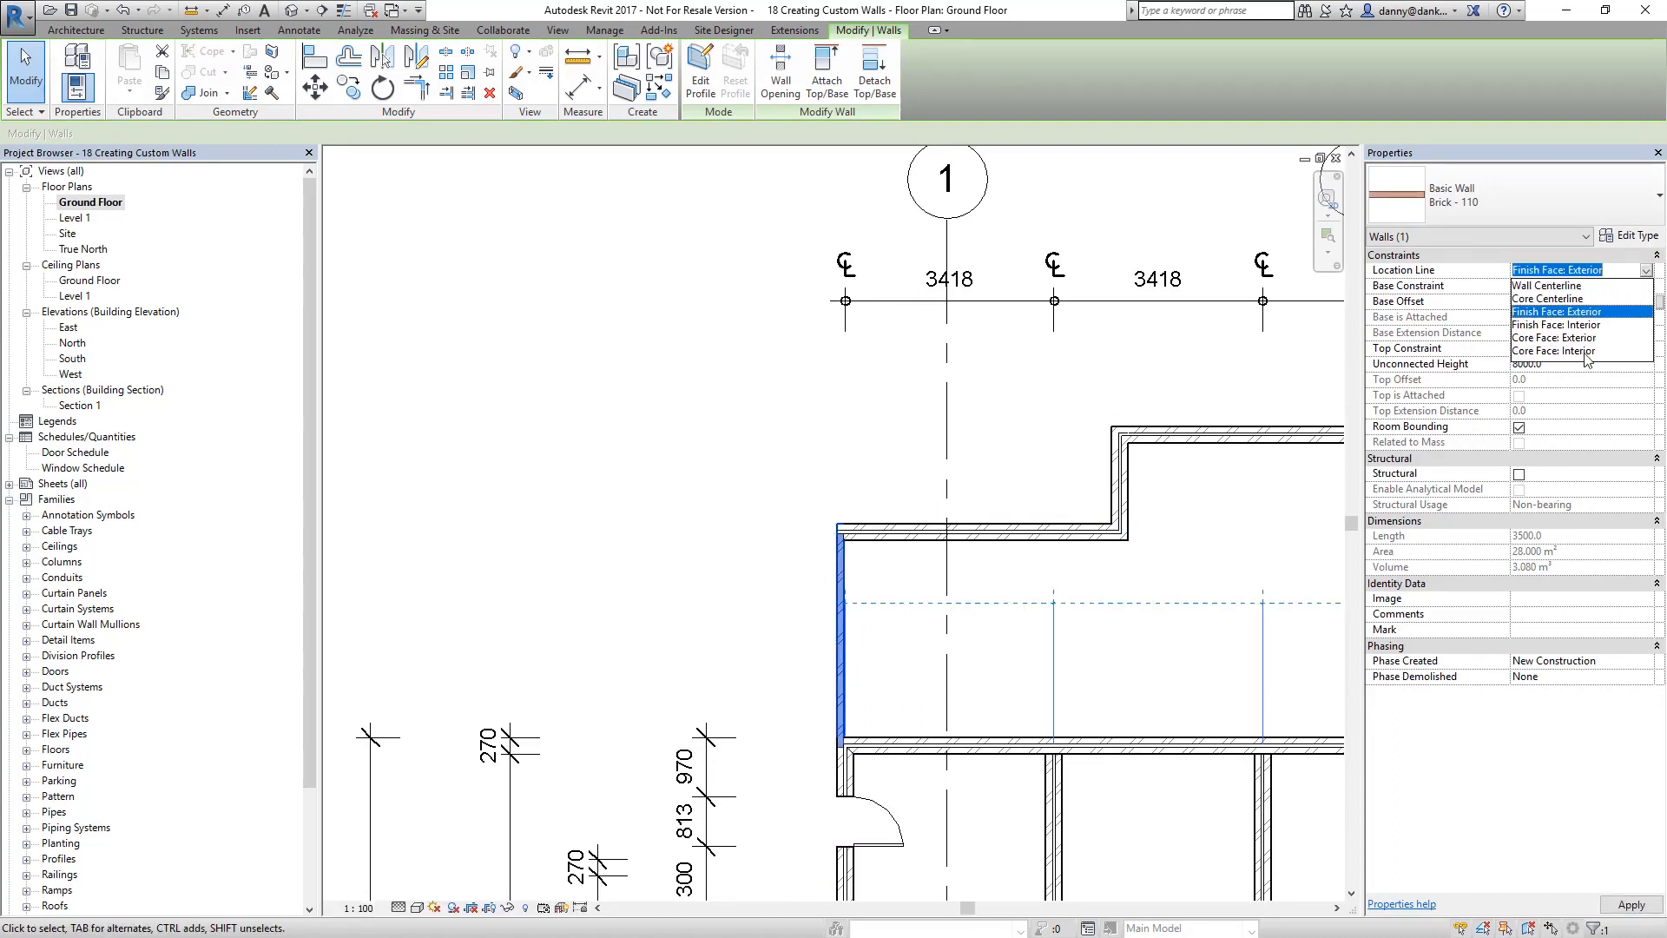
left_click(1585, 326)
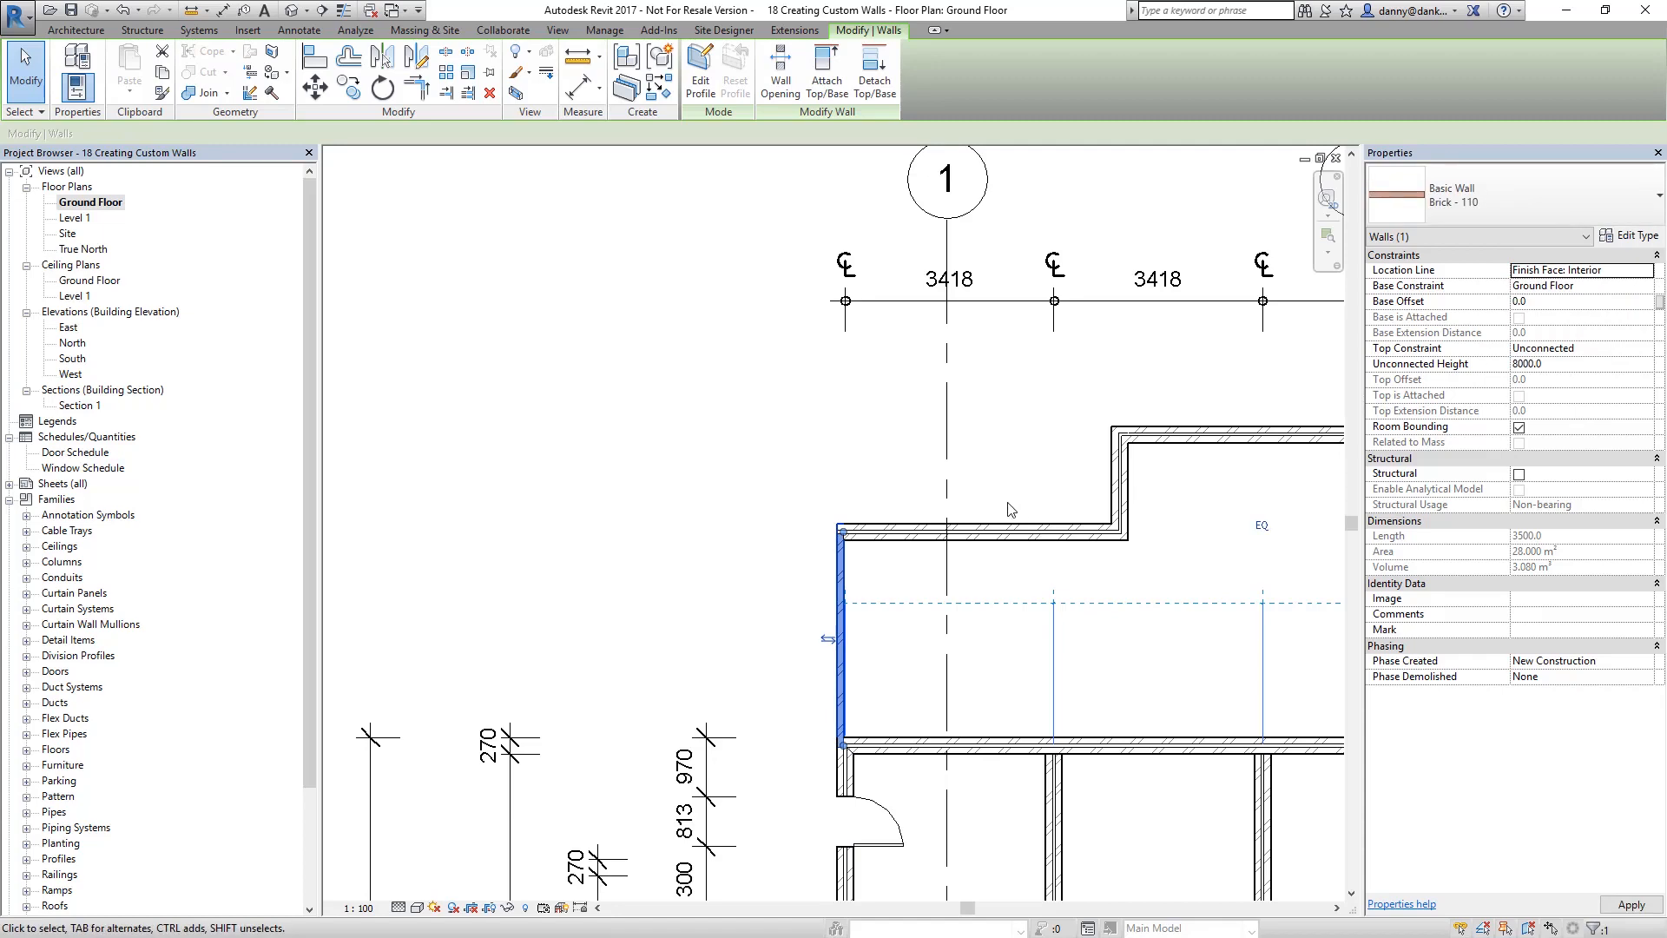
left_click(1490, 196)
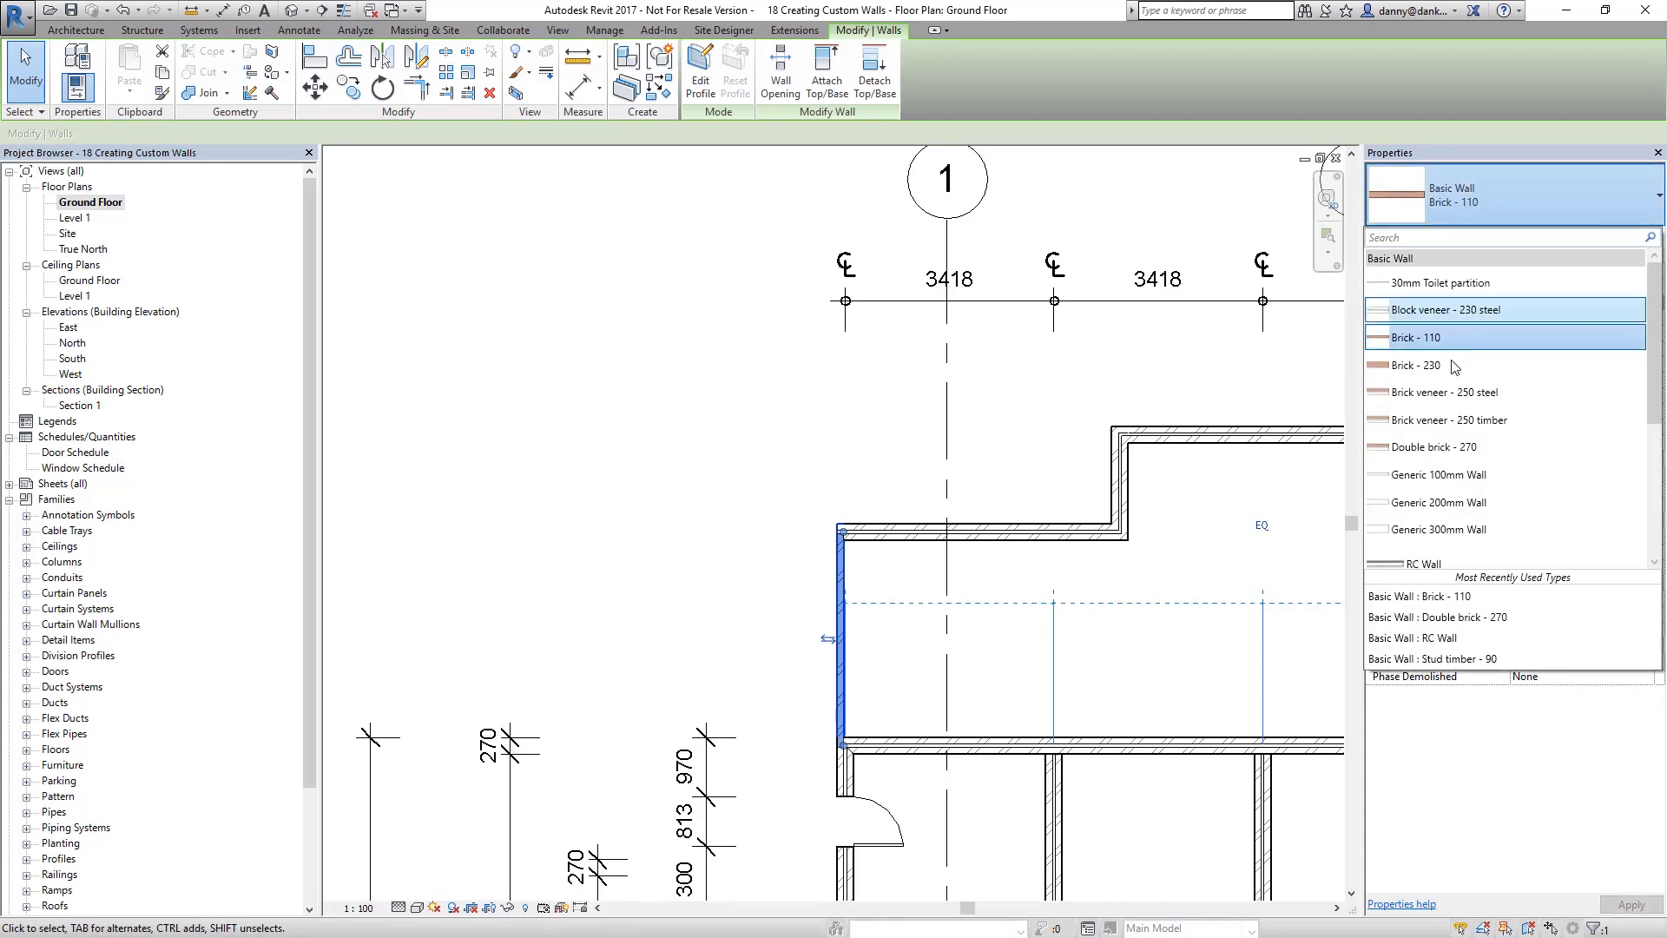
left_click(1447, 398)
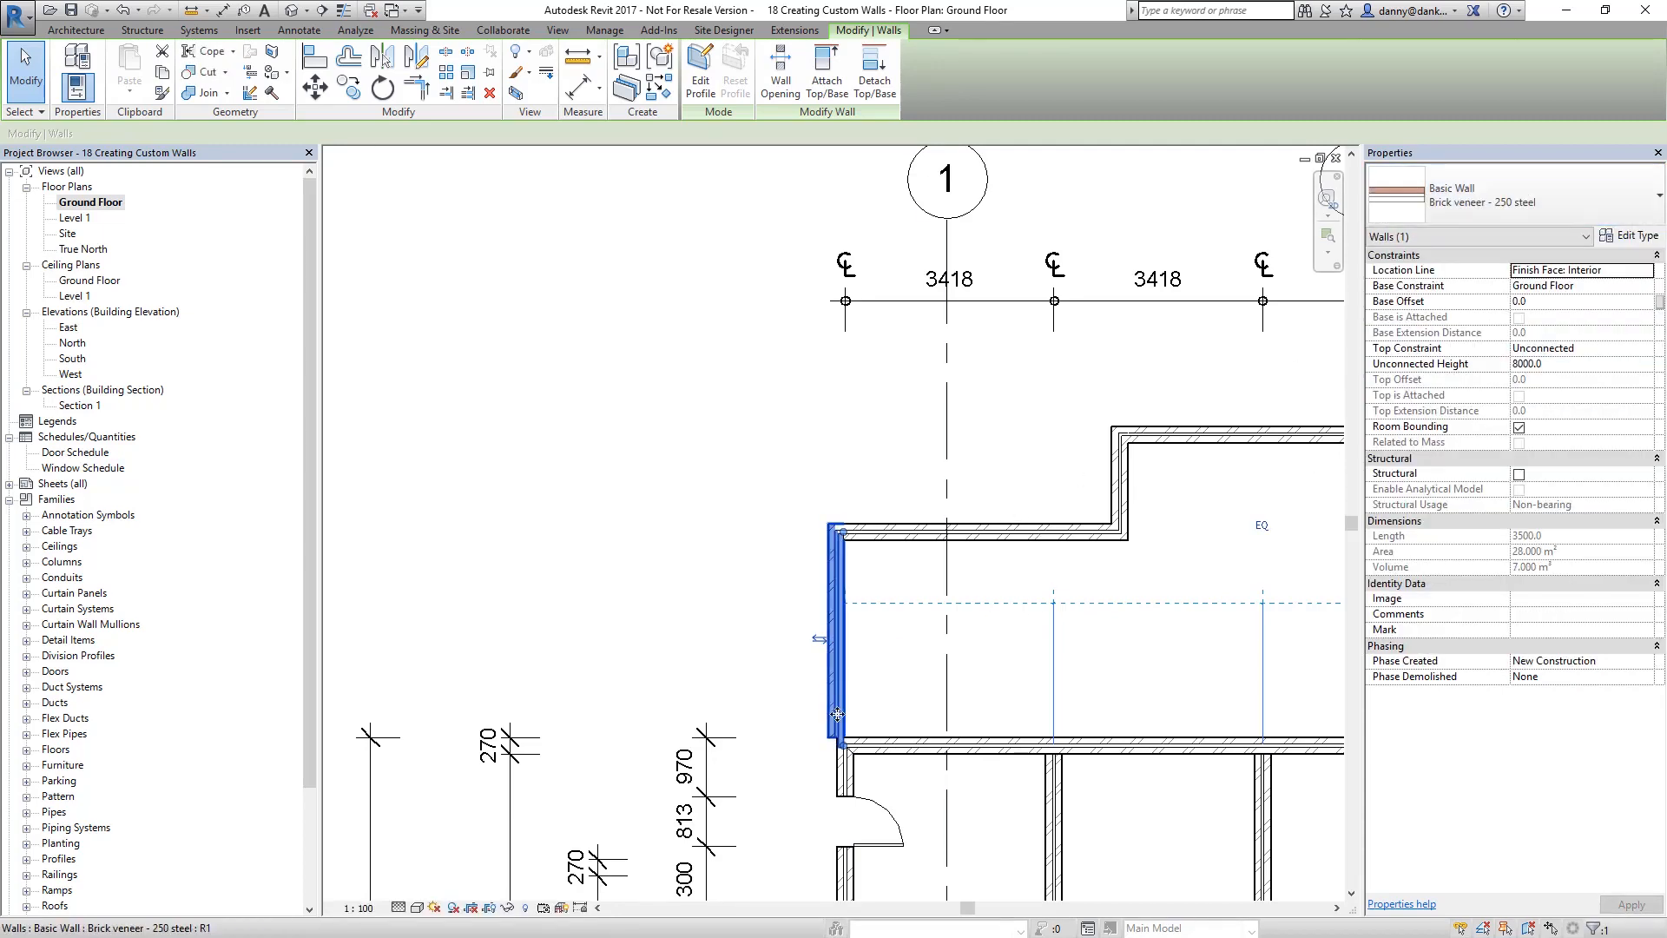